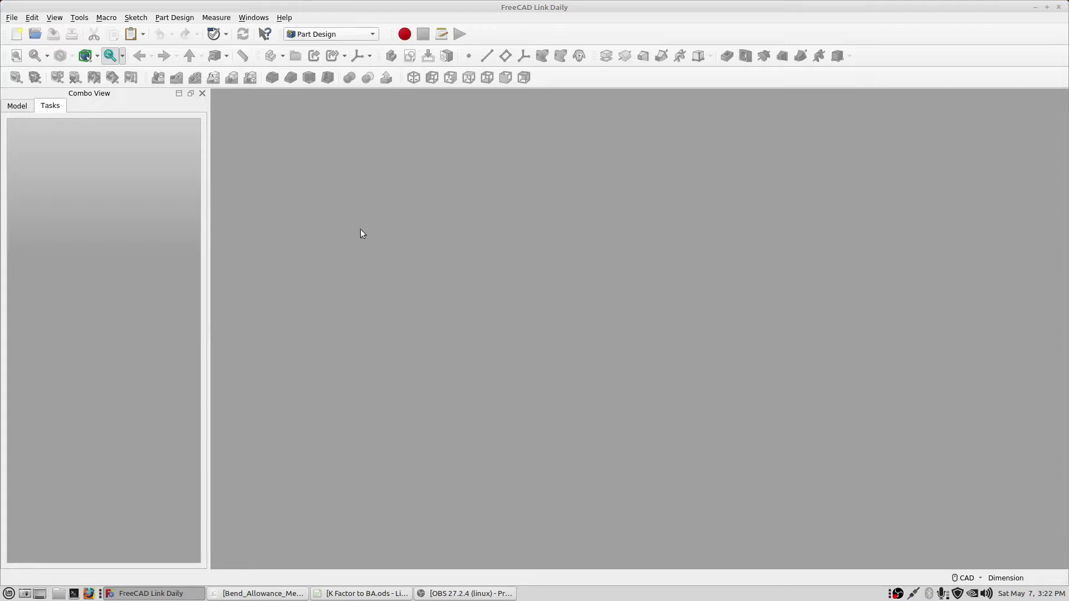
Check FreeCAD's version information, then dismiss it
{"action": "left_click", "coordinate": [284, 17]}
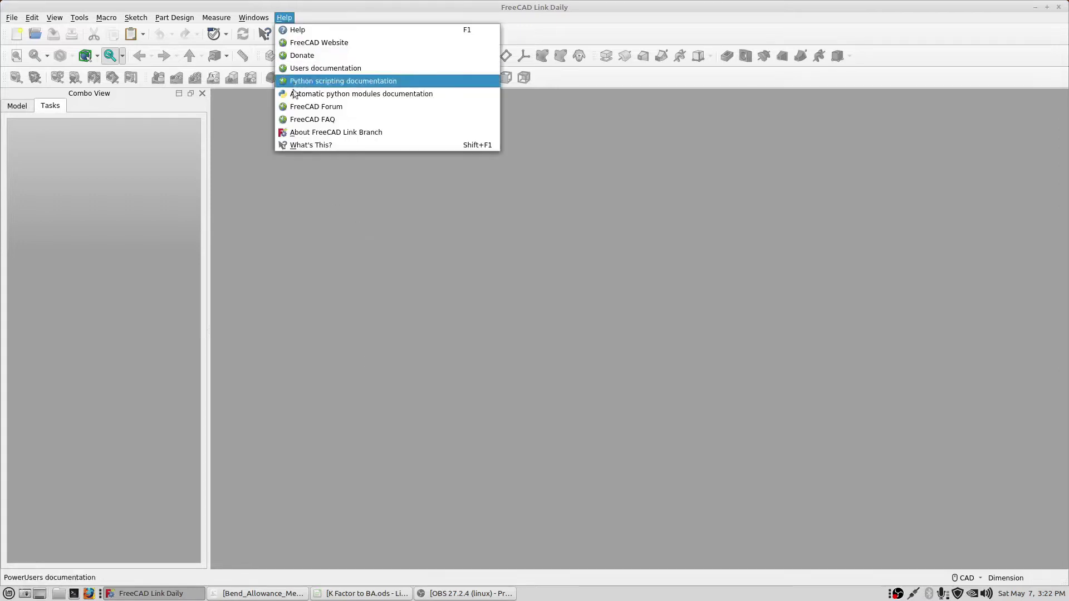
{"action": "left_click", "coordinate": [303, 135]}
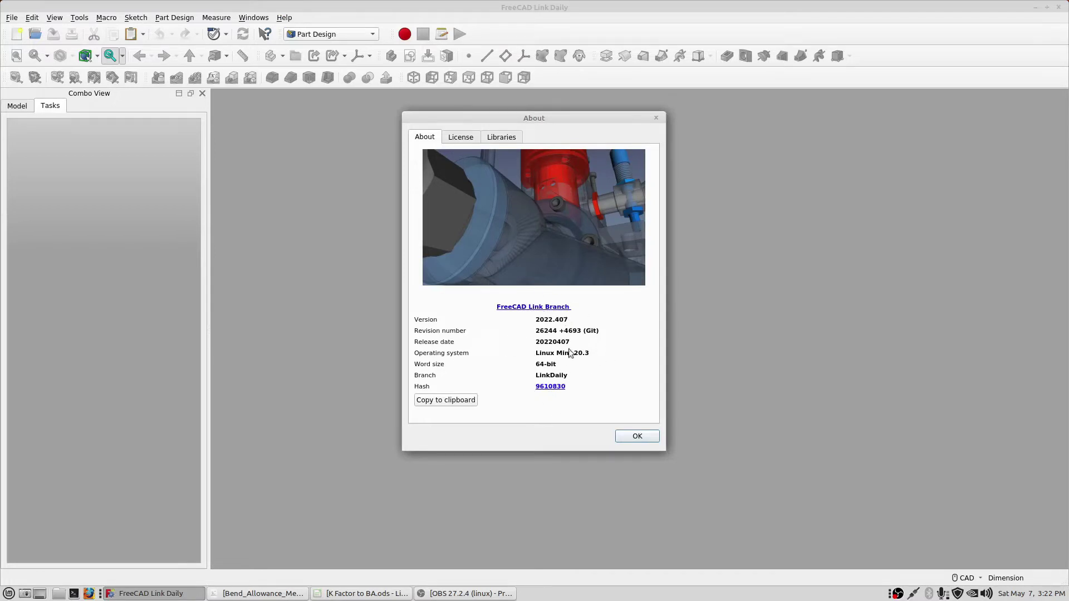
{"action": "left_click", "coordinate": [630, 434]}
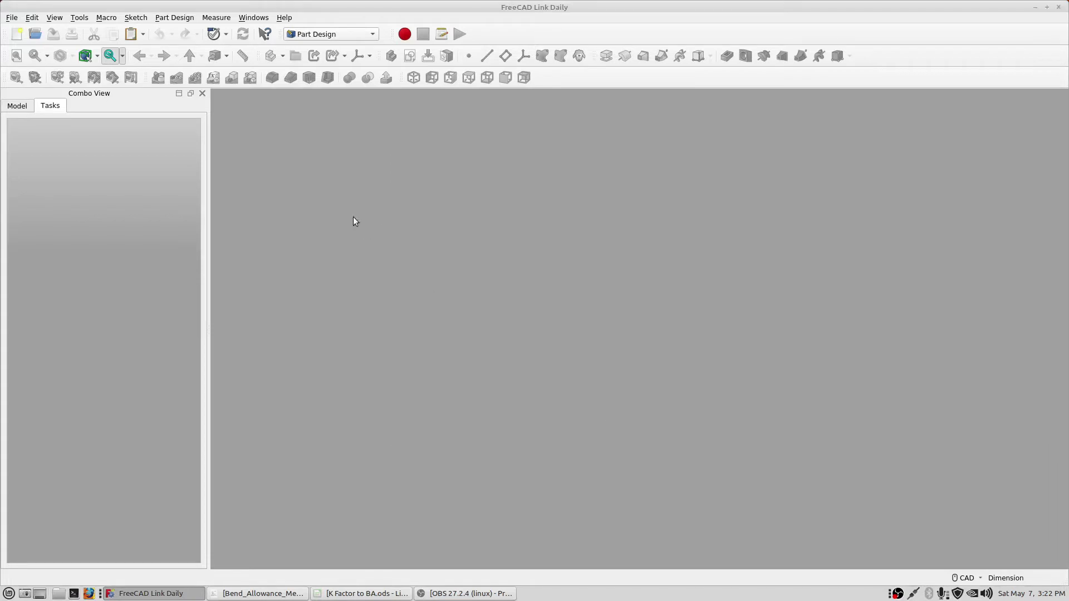
Switch to the Sheet Metal workbench and confirm sheetmetal is listed as installed in the Addon Manager
{"action": "left_click", "coordinate": [371, 34]}
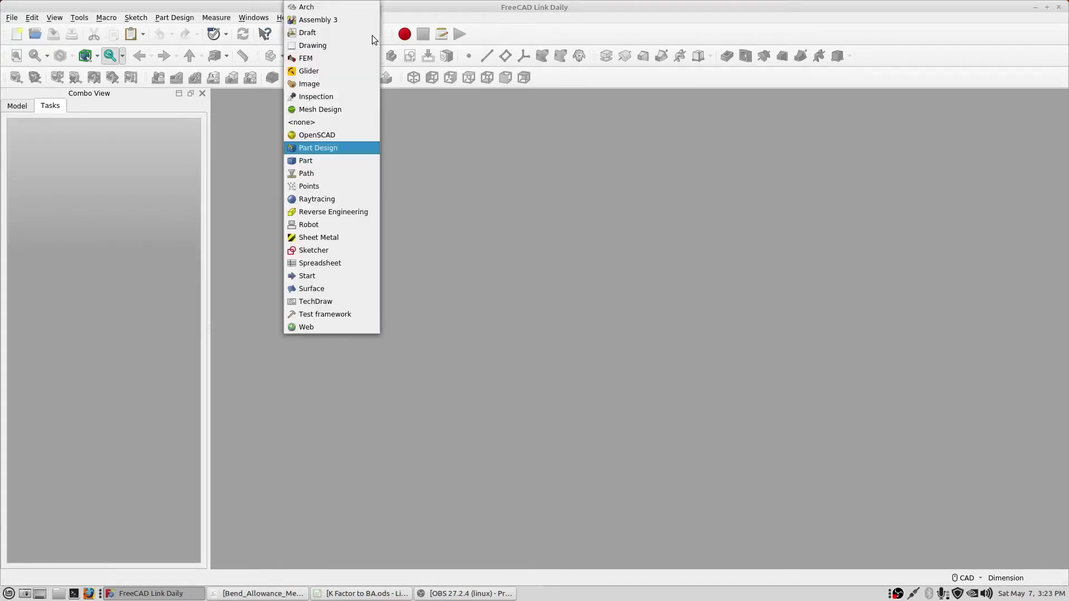
{"action": "left_click", "coordinate": [332, 239]}
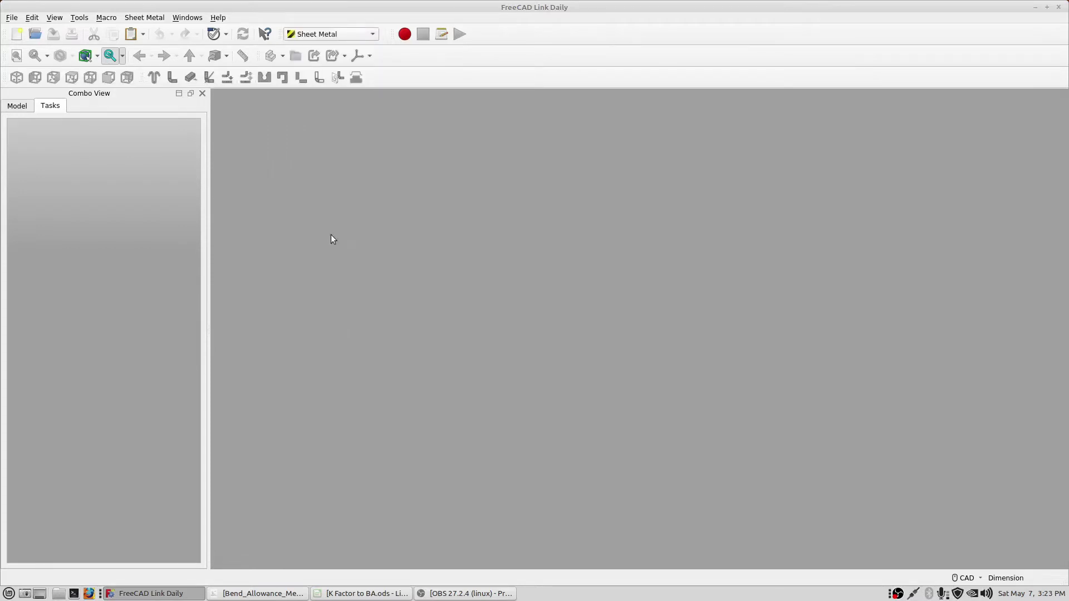
{"action": "left_click", "coordinate": [79, 18]}
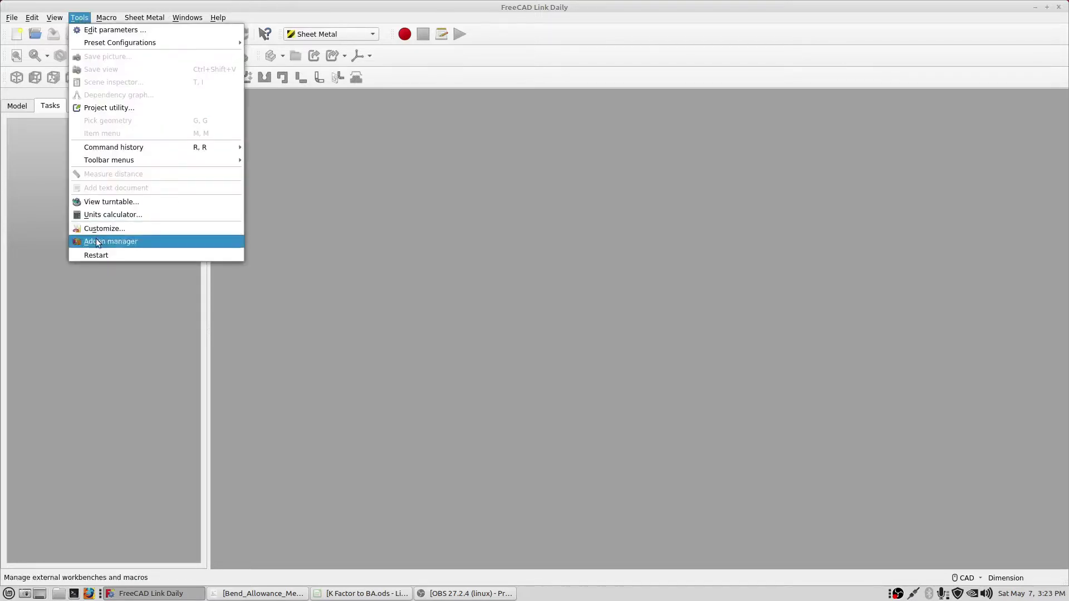
{"action": "left_click", "coordinate": [97, 242]}
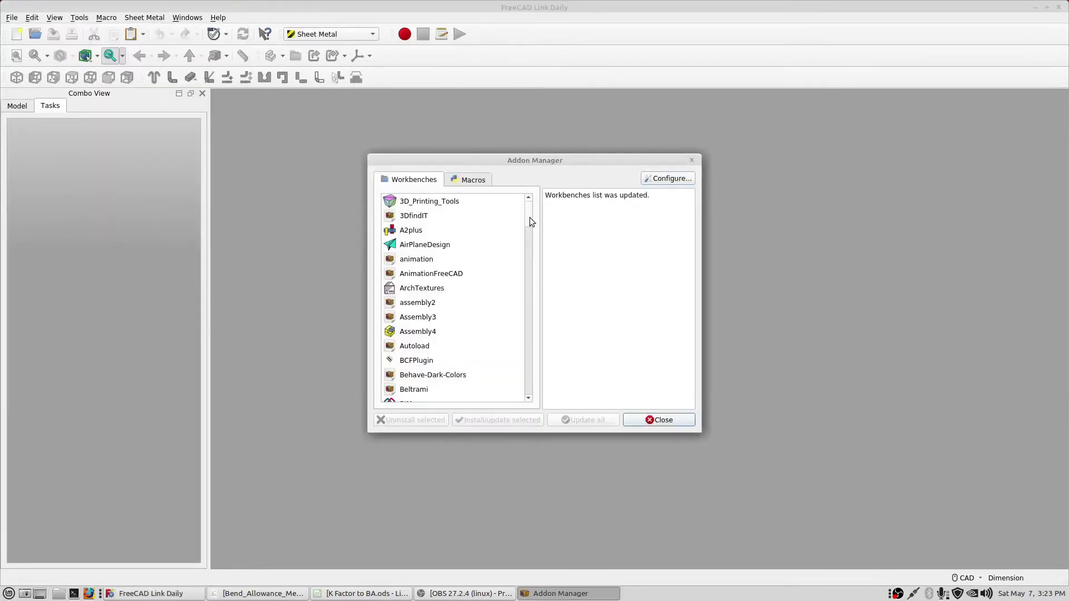
{"action": "left_click_drag", "start_coordinate": [529, 217], "coordinate": [521, 361]}
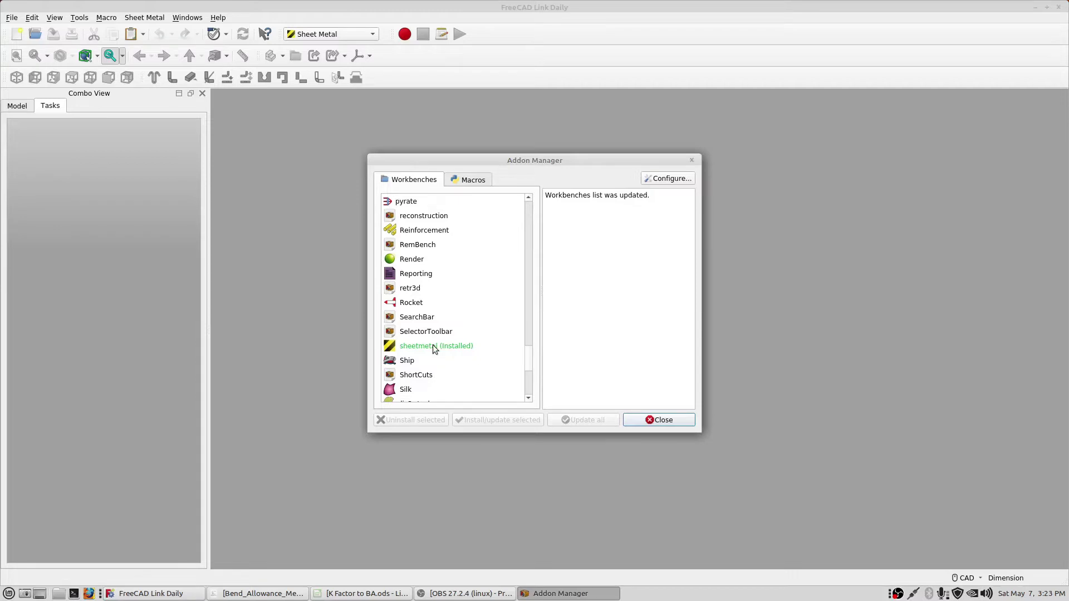
{"action": "left_click", "coordinate": [643, 421]}
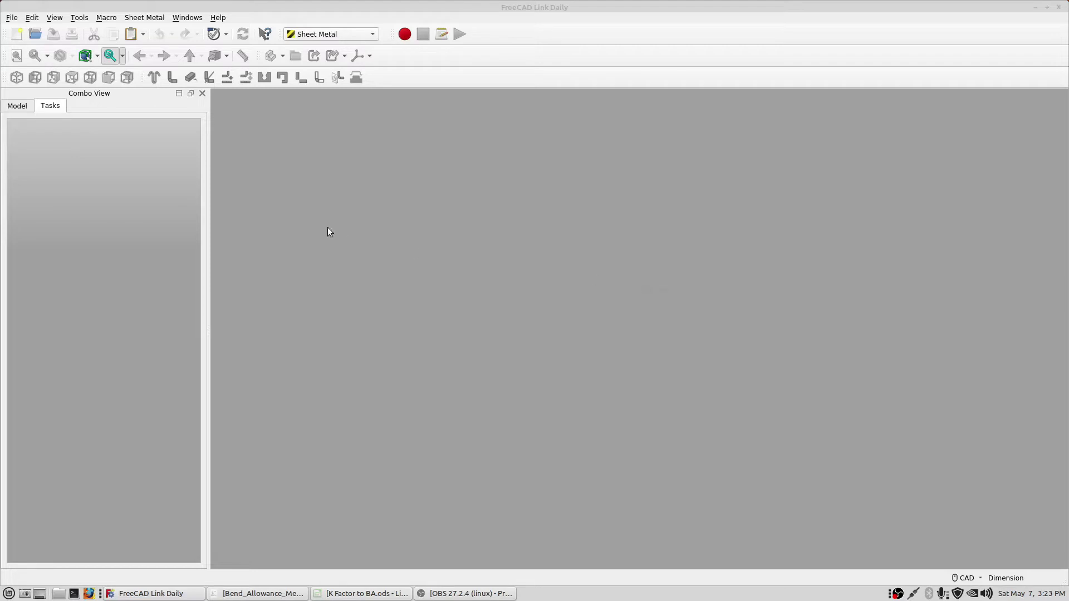
{"action": "left_click", "coordinate": [32, 18]}
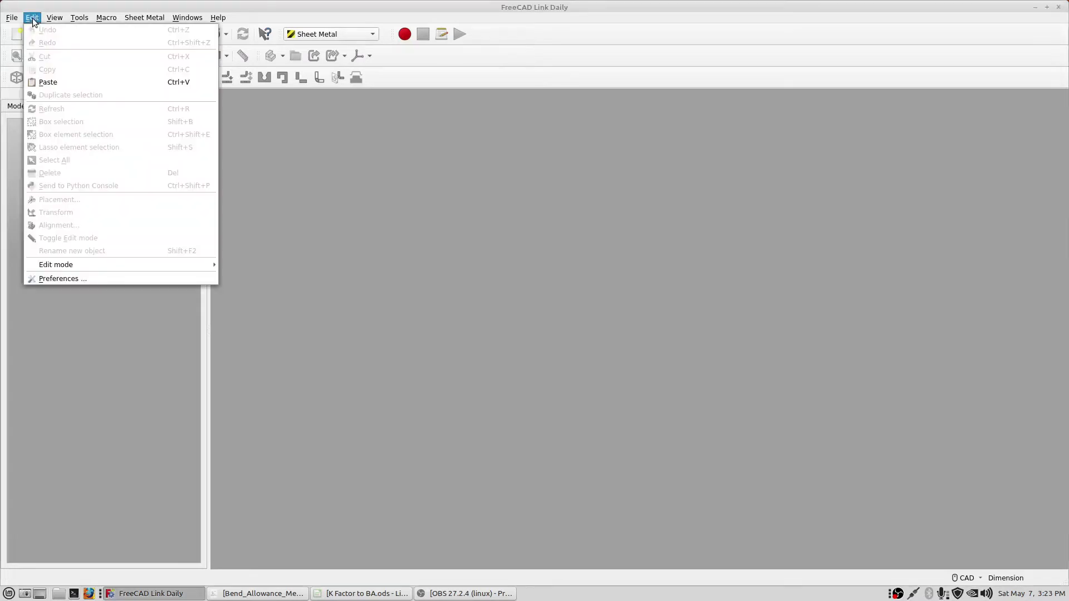
{"action": "left_click", "coordinate": [61, 280]}
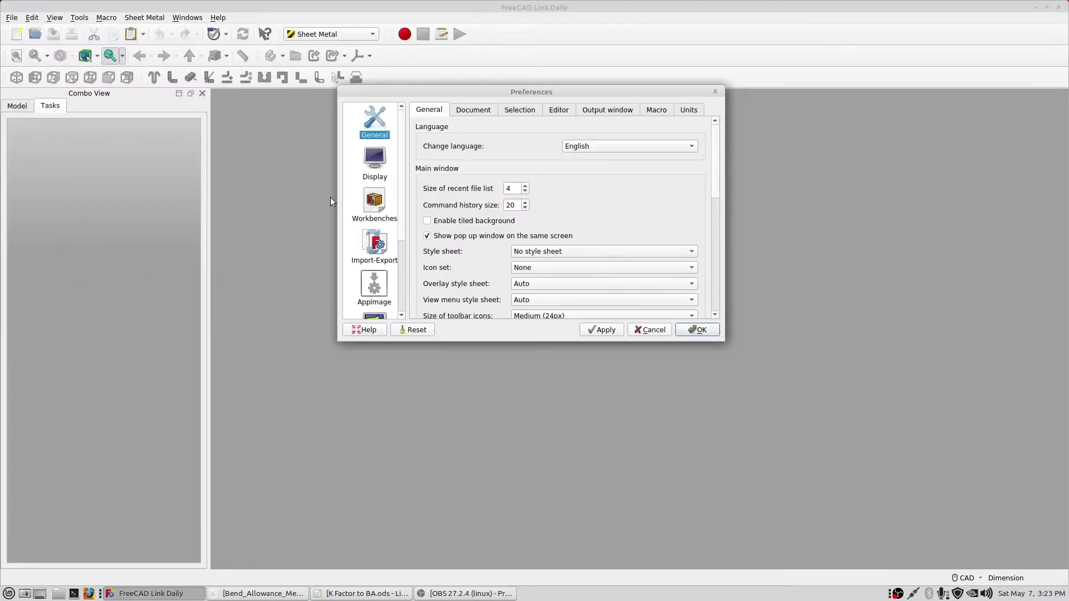
{"action": "scroll", "coordinate": [384, 251], "scroll_direction": "down", "scroll_amount": 3}
{"action": "left_click", "coordinate": [383, 293]}
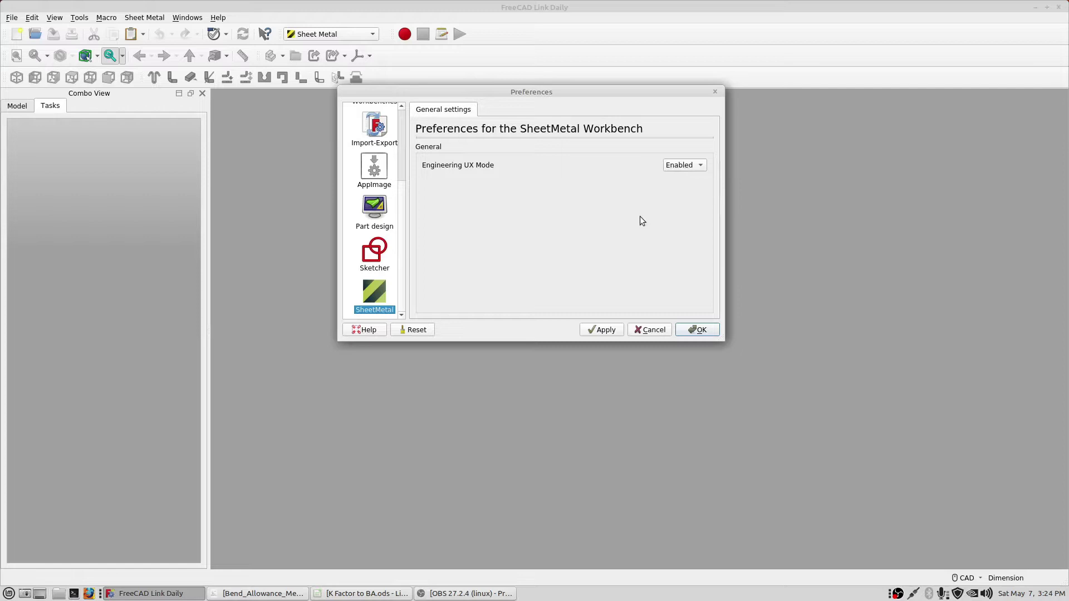
{"action": "left_click", "coordinate": [654, 330]}
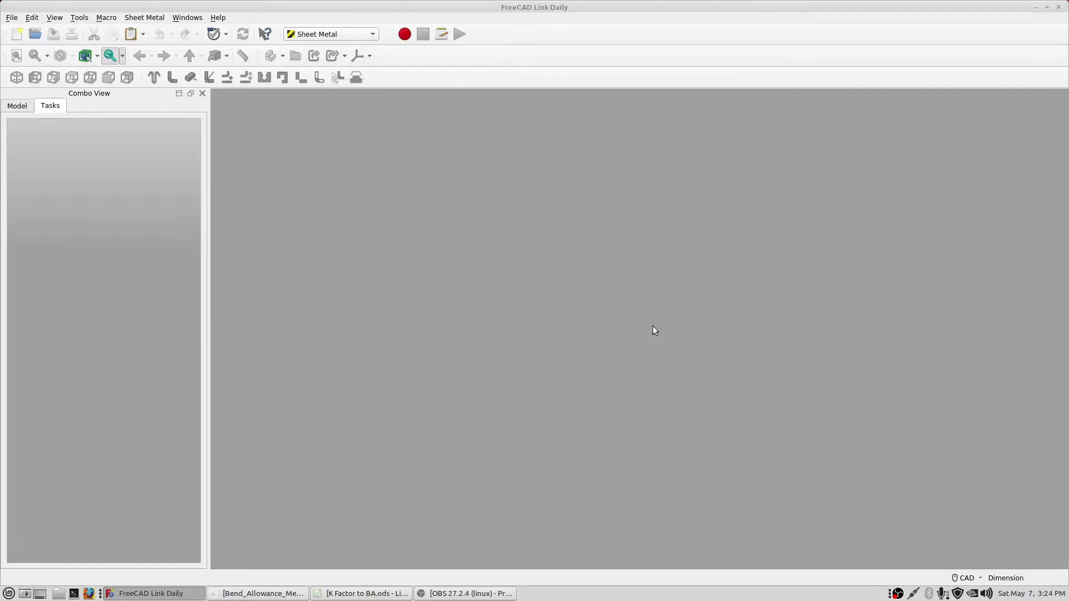
{"action": "left_click", "coordinate": [10, 18]}
Open FreeCAD L Fold.FCStd from recent files and frame the model in the view
{"action": "mouse_move", "coordinate": [79, 266]}
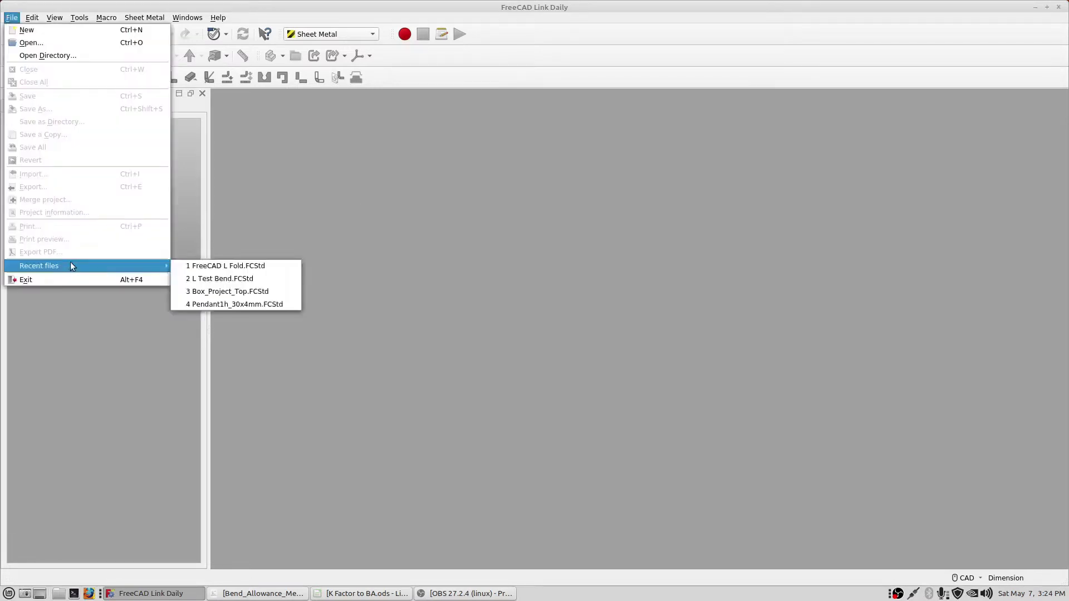
{"action": "left_click", "coordinate": [194, 264]}
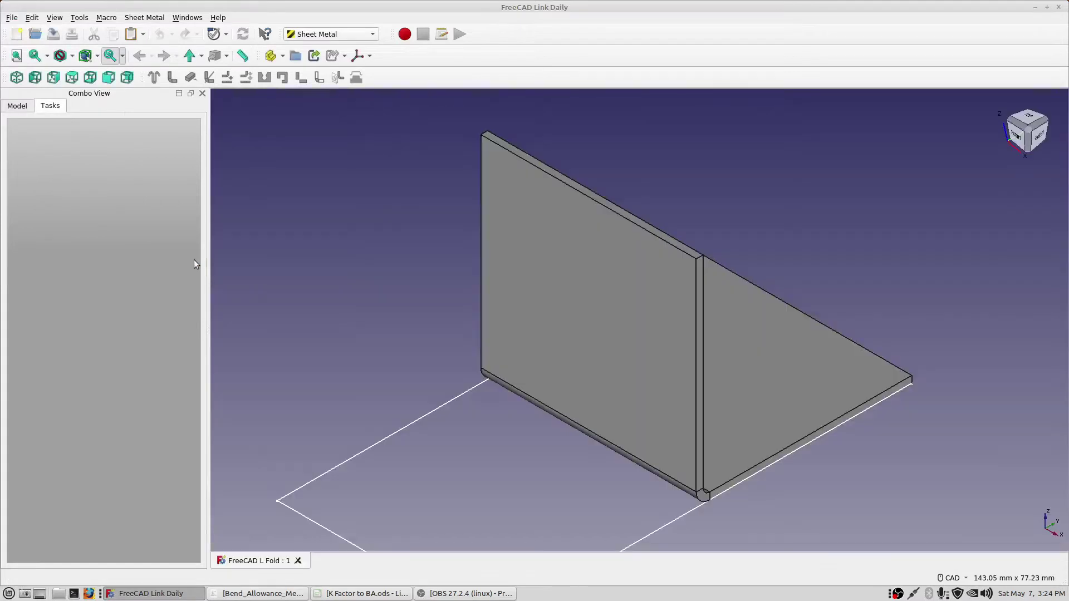
{"action": "middle_click_drag", "start_coordinate": [373, 288], "coordinate": [414, 239]}
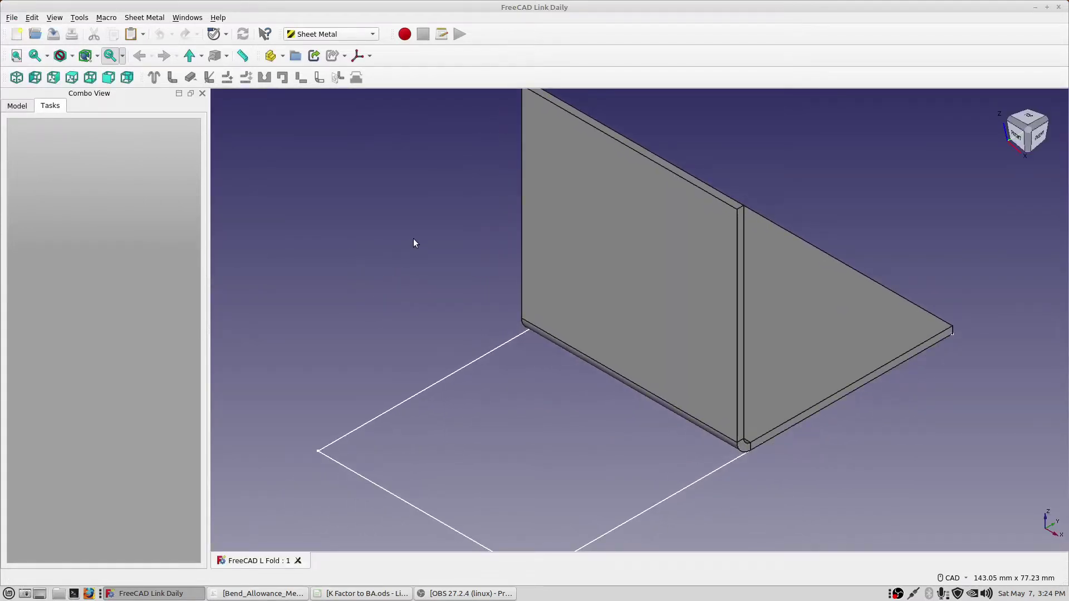
{"action": "scroll", "coordinate": [413, 235], "scroll_direction": "down", "scroll_amount": 3}
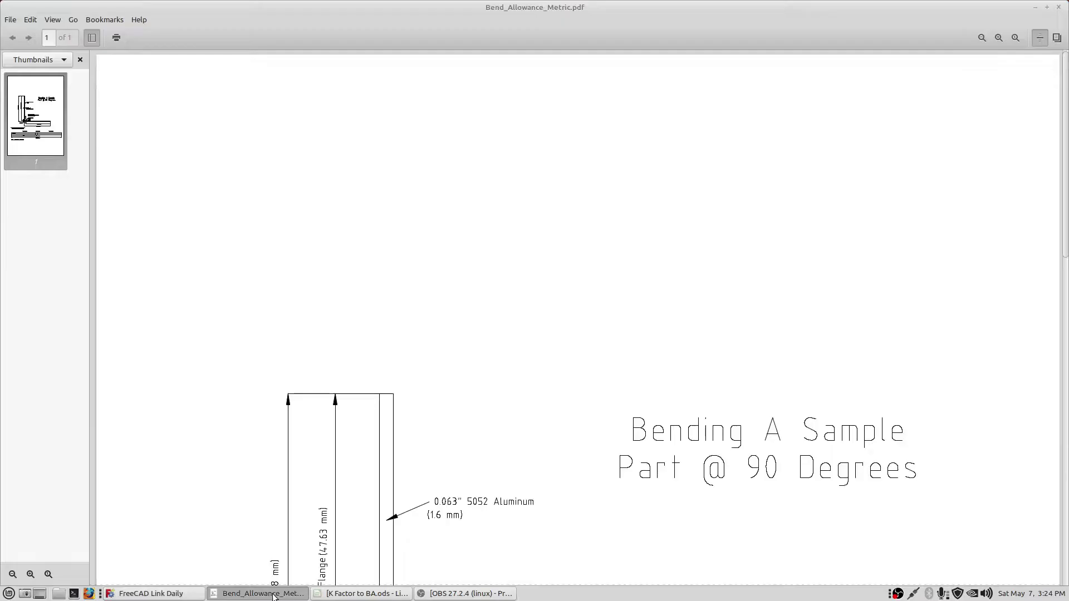
Bring the Bend_Allowance_Metric.pdf drawing to the front and scroll through it
{"action": "left_click", "coordinate": [272, 595]}
{"action": "left_click_drag", "start_coordinate": [406, 363], "coordinate": [432, 48]}
{"action": "left_click_drag", "start_coordinate": [498, 251], "coordinate": [501, 190]}
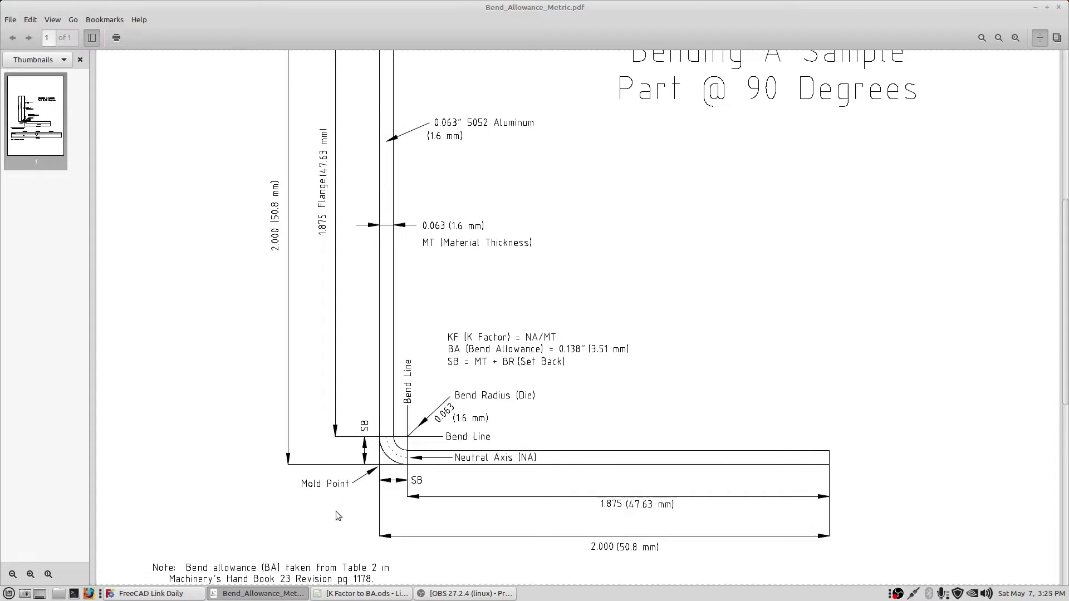
Minimize the Bend_Allowance_Metric.pdf viewer to show the L Fold model again
{"action": "left_click", "coordinate": [274, 594]}
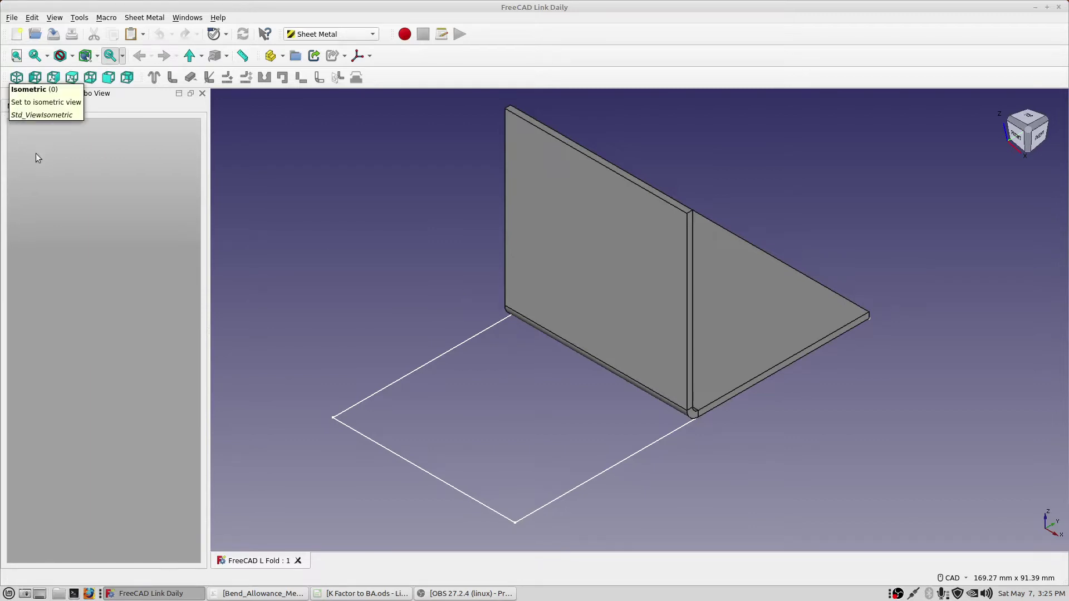
Edit the Pad's base sketch and centre its constrained 50.80 × 98.76 mm rectangle
{"action": "left_click", "coordinate": [22, 112]}
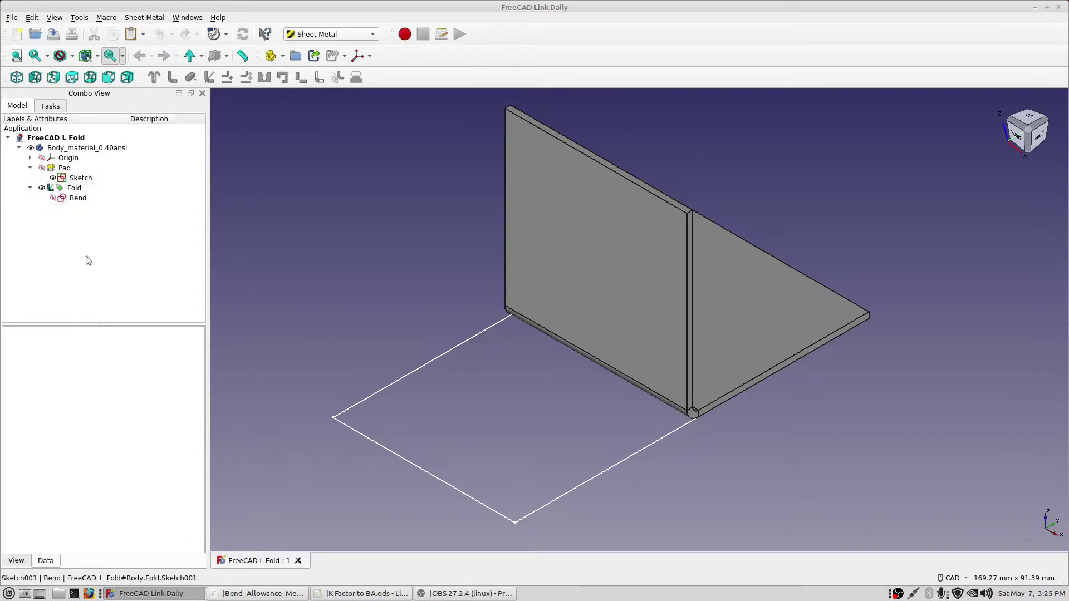
{"action": "left_click", "coordinate": [81, 179]}
{"action": "right_click", "coordinate": [85, 182]}
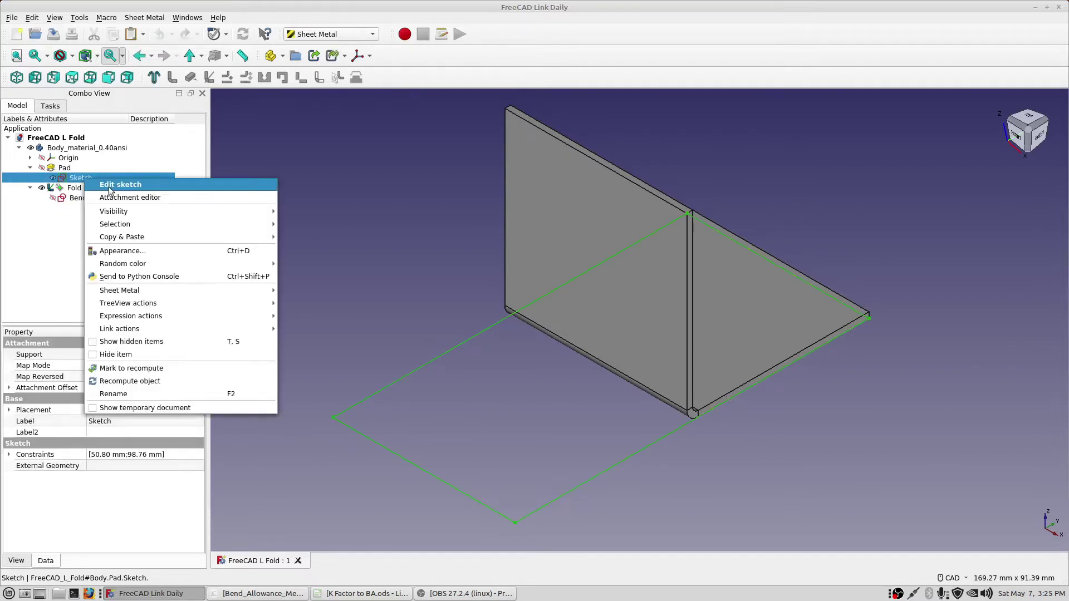
{"action": "left_click", "coordinate": [111, 182]}
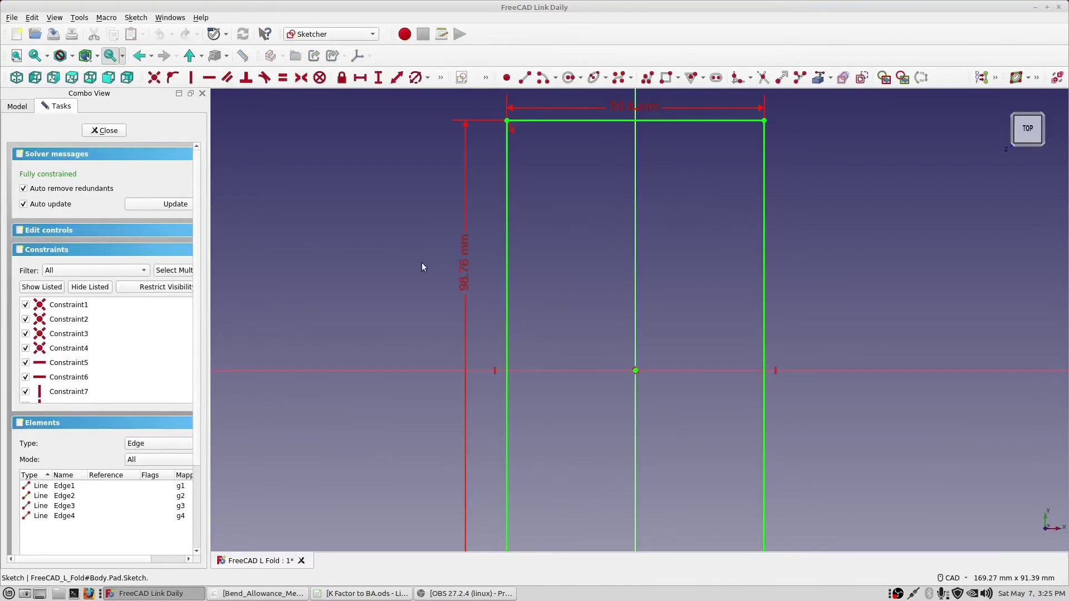
{"action": "scroll", "coordinate": [419, 258], "scroll_direction": "down", "scroll_amount": 3}
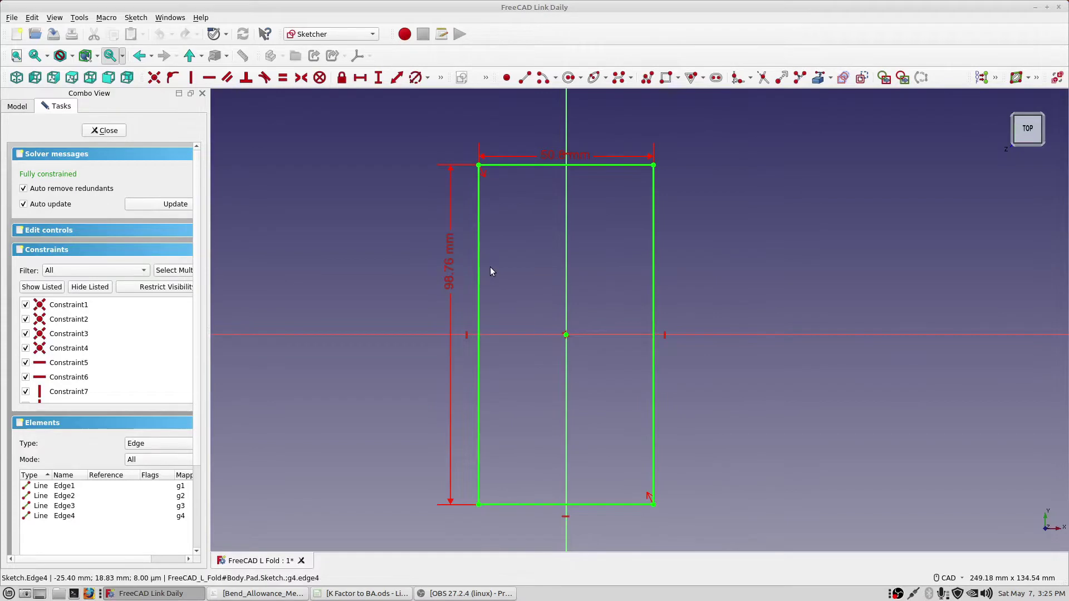
{"action": "middle_click_drag", "start_coordinate": [490, 266], "coordinate": [555, 250]}
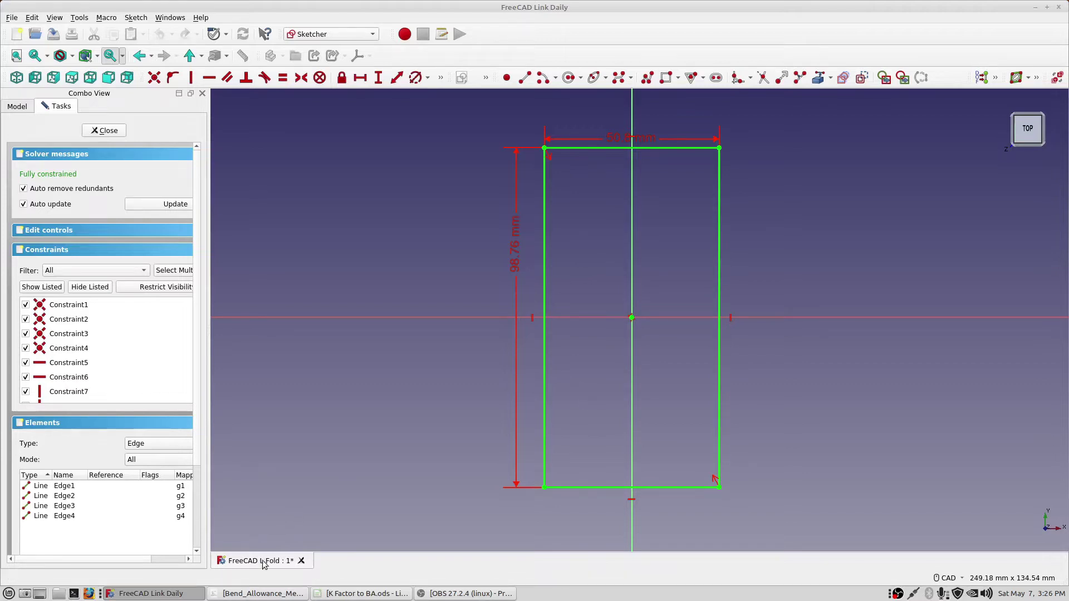
Review the PDF's flat layout, minimize it, and close the base sketch
{"action": "left_click", "coordinate": [263, 594]}
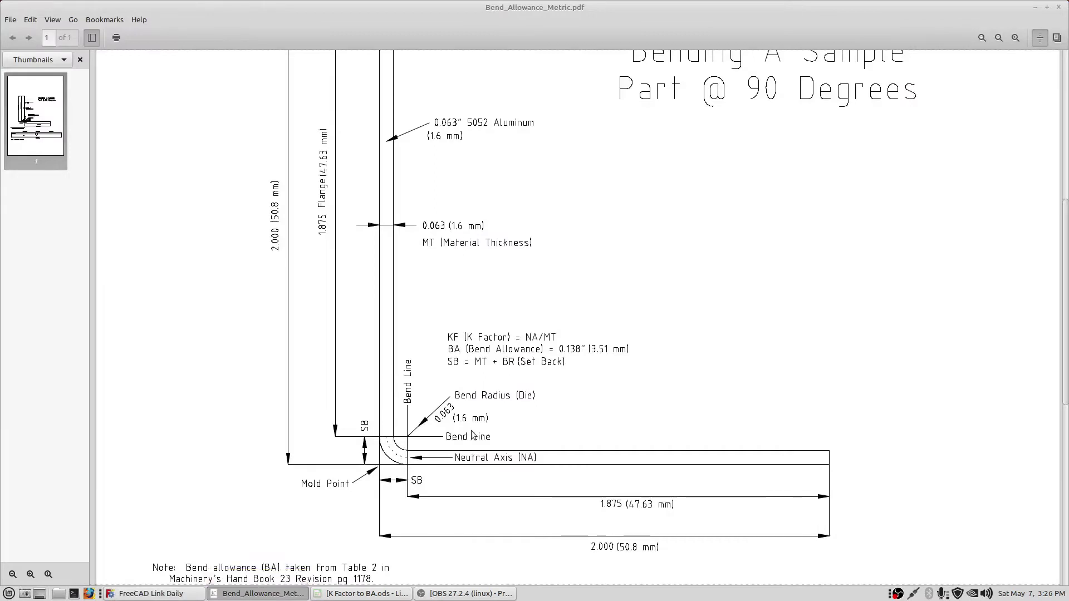
{"action": "middle_click_drag", "start_coordinate": [473, 434], "coordinate": [478, 216]}
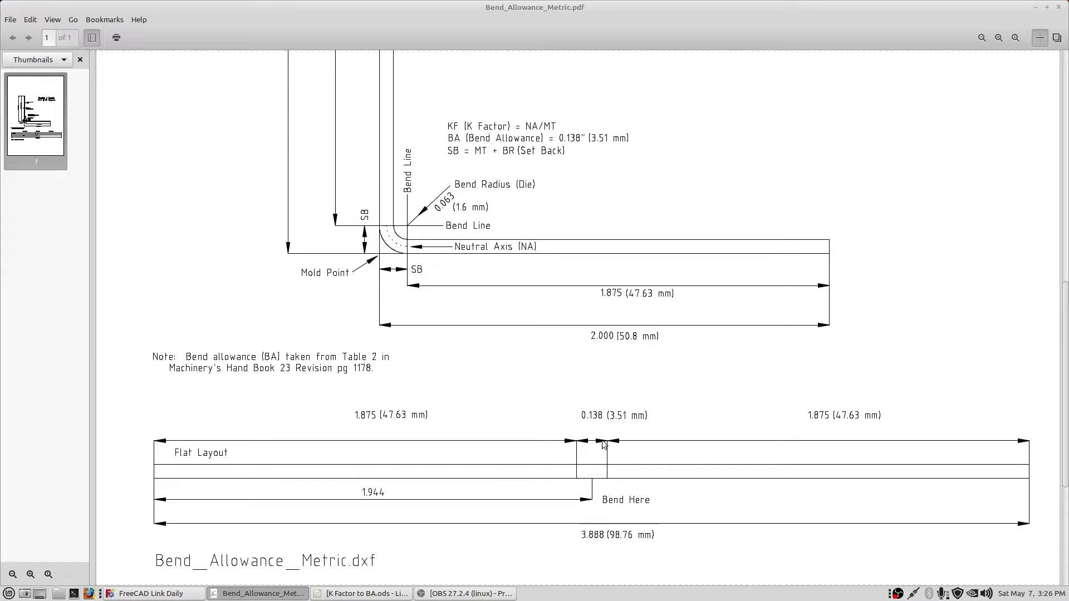
{"action": "left_click", "coordinate": [273, 594]}
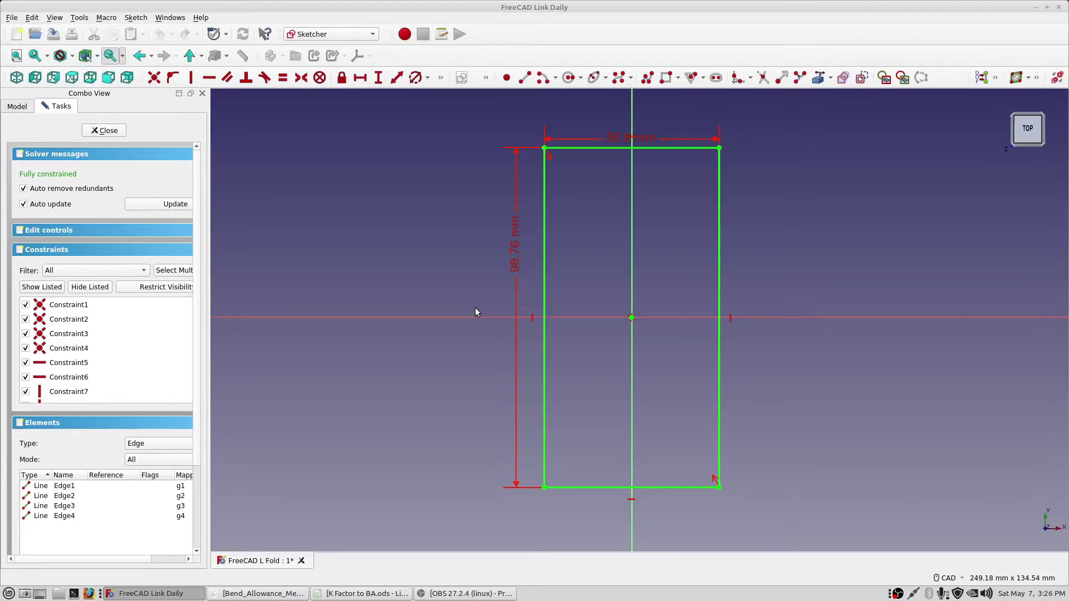
{"action": "left_click", "coordinate": [105, 131]}
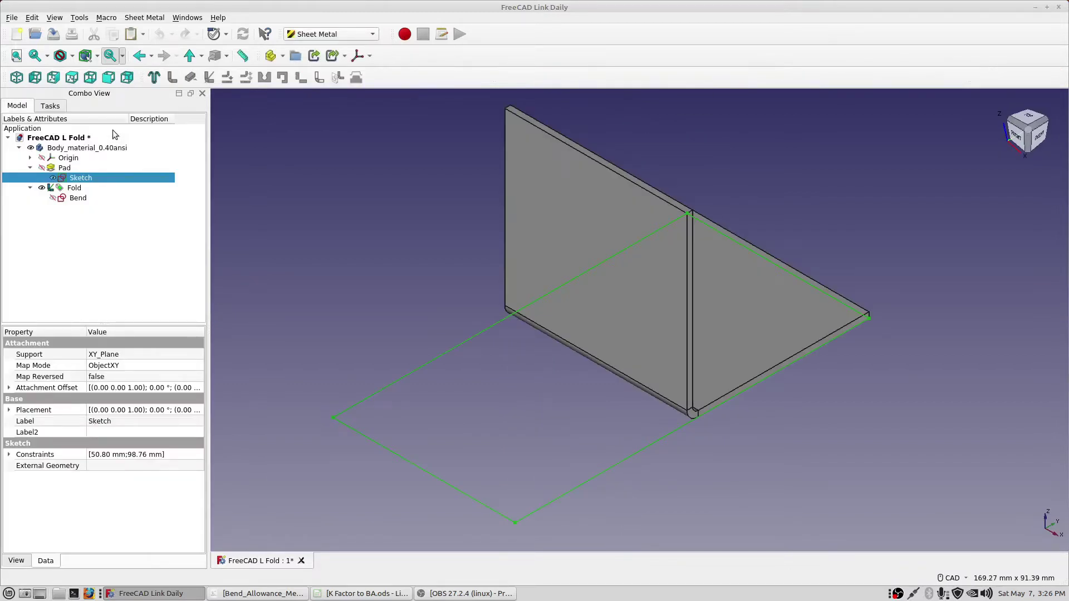
Edit the Fold's Bend sketch to show the 60 mm bend line 49.38 mm from the bottom
{"action": "left_click", "coordinate": [80, 199]}
{"action": "right_click", "coordinate": [80, 199]}
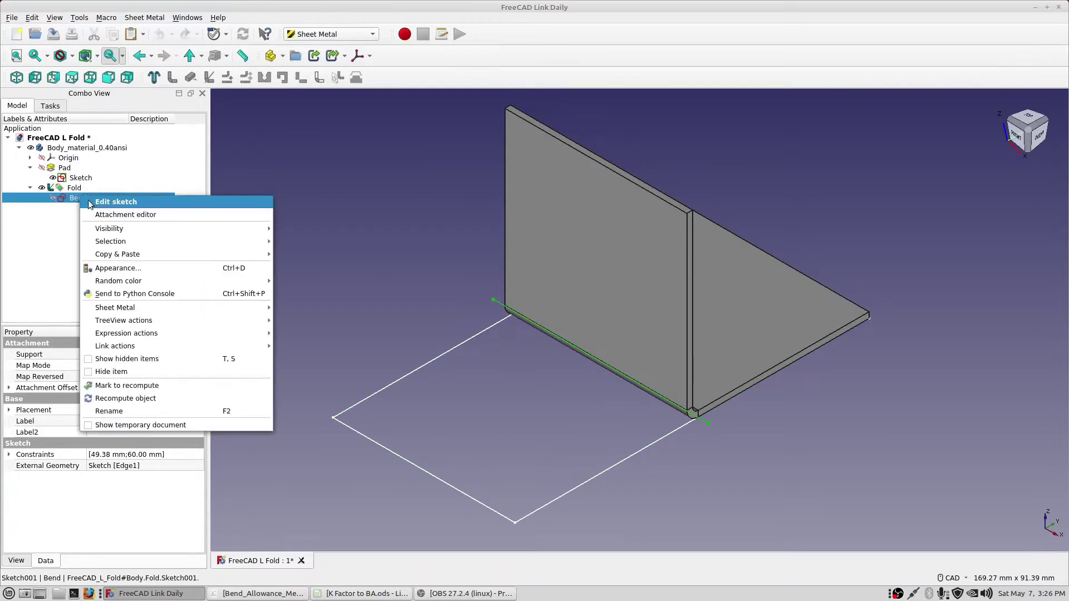
{"action": "left_click", "coordinate": [105, 207]}
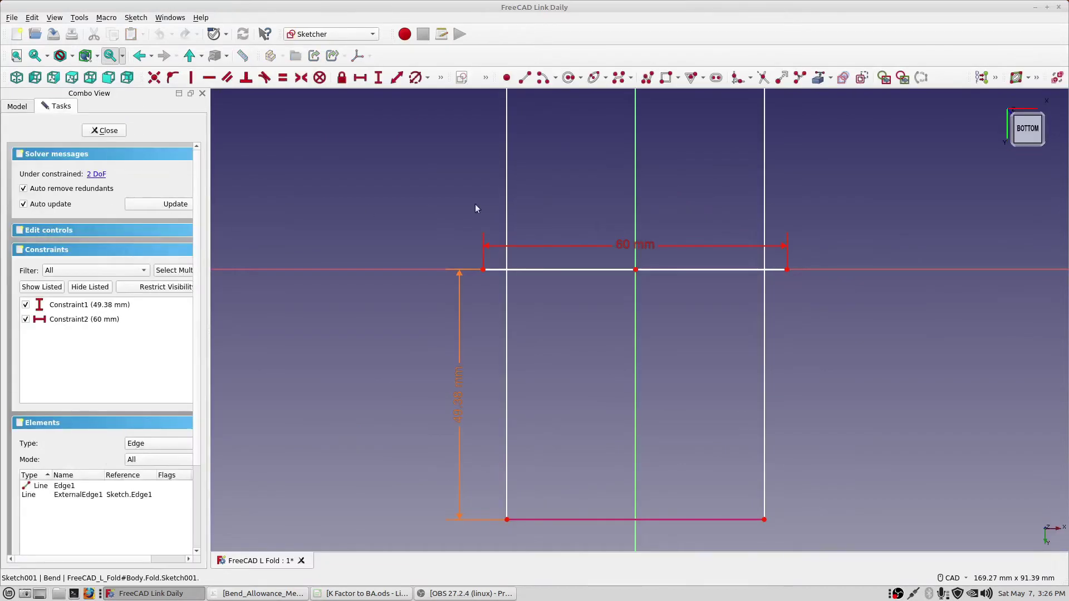
{"action": "scroll", "coordinate": [549, 199], "scroll_direction": "down", "scroll_amount": 1}
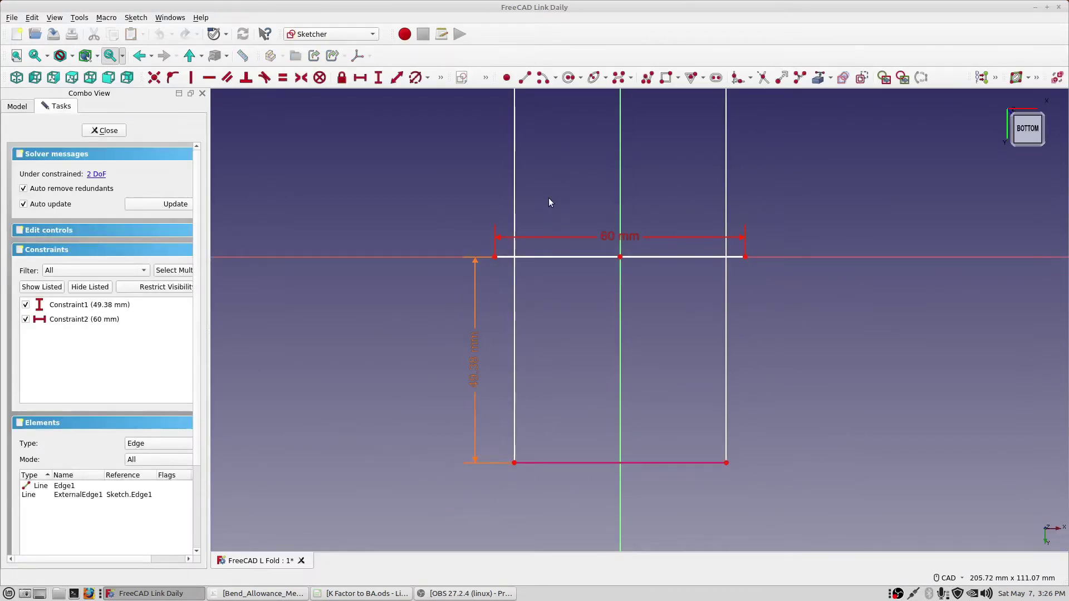
{"action": "middle_click_drag", "start_coordinate": [549, 198], "coordinate": [546, 253]}
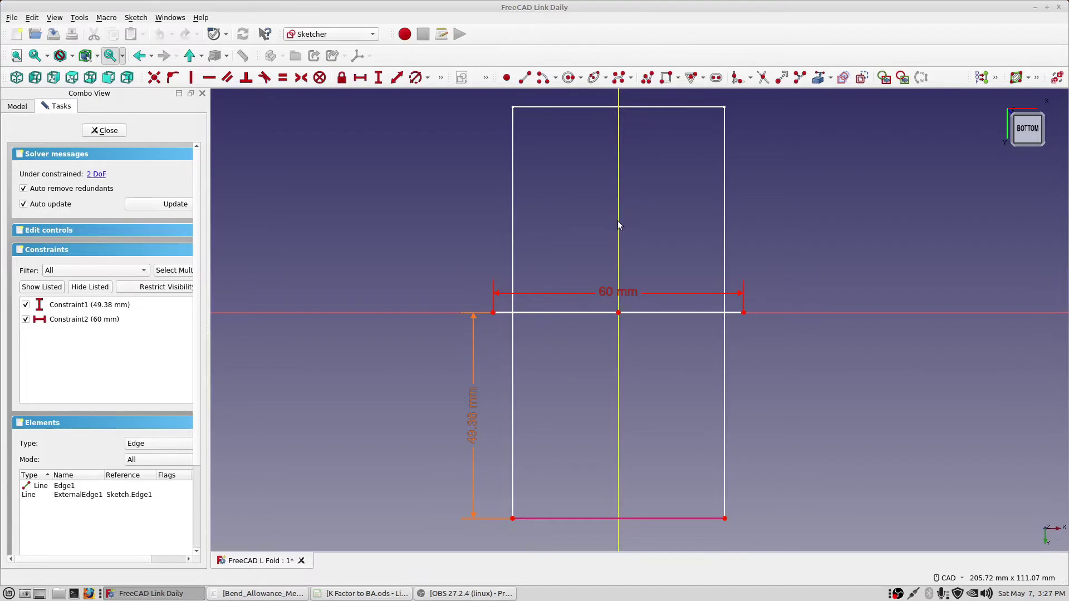
{"action": "left_click", "coordinate": [618, 221]}
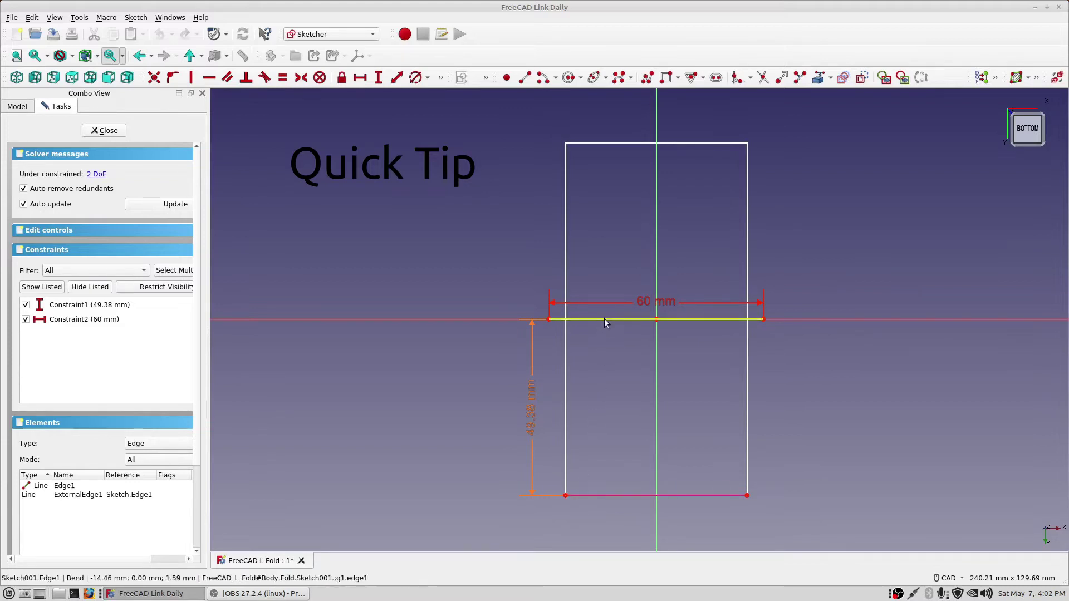
{"action": "double_click", "coordinate": [532, 404]}
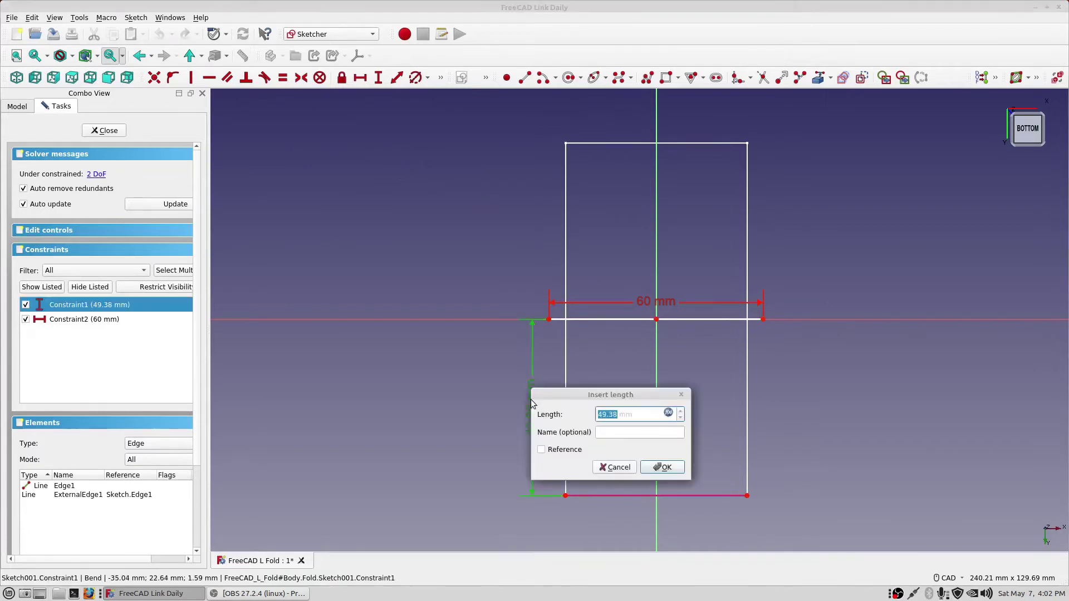
{"action": "left_click", "coordinate": [668, 413]}
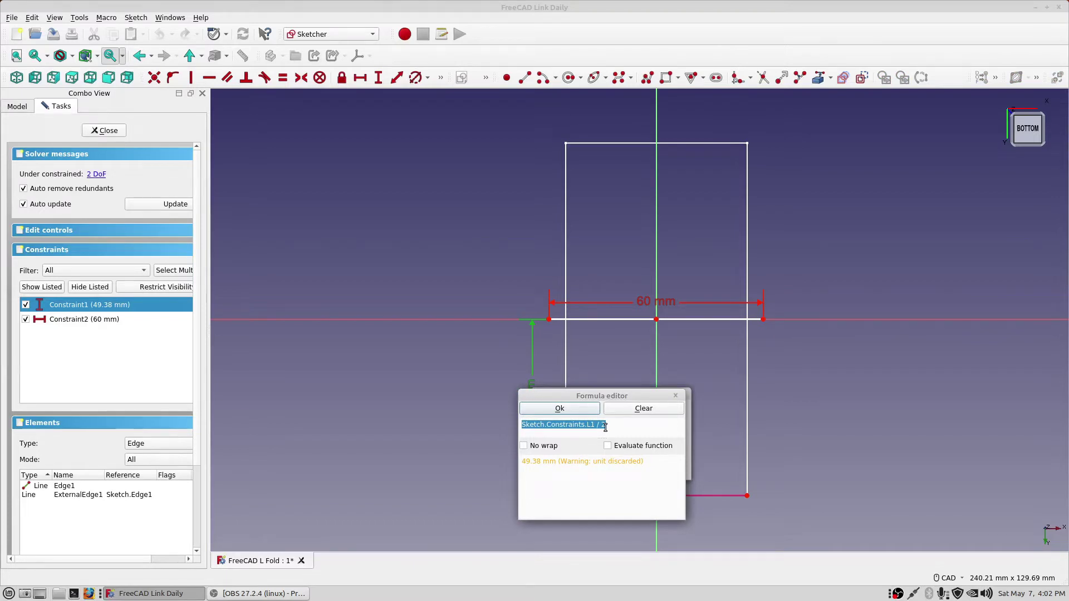
{"action": "left_click", "coordinate": [584, 410]}
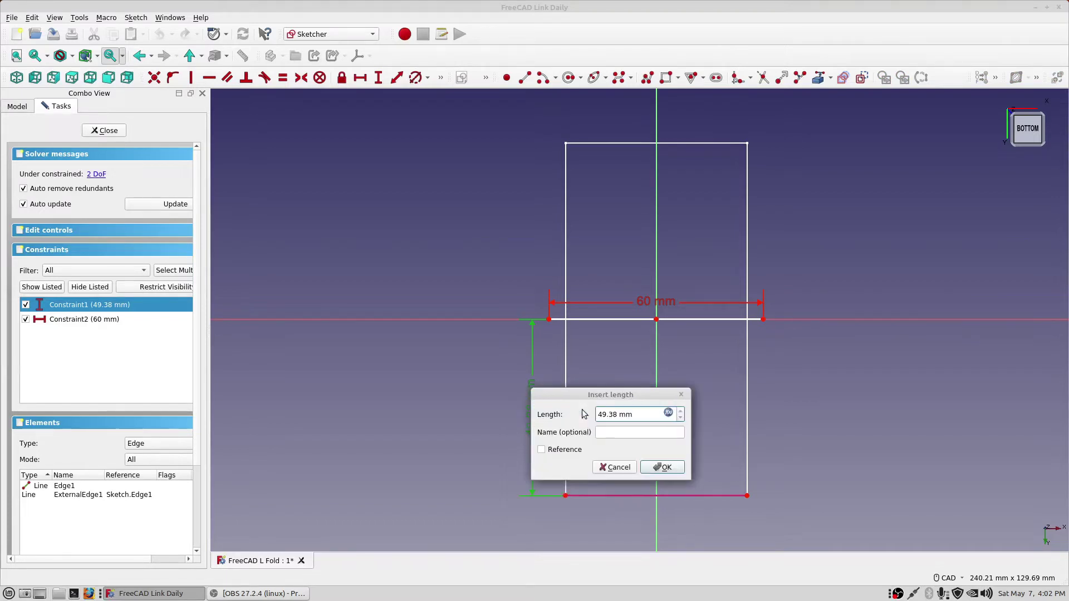
{"action": "left_click", "coordinate": [661, 468]}
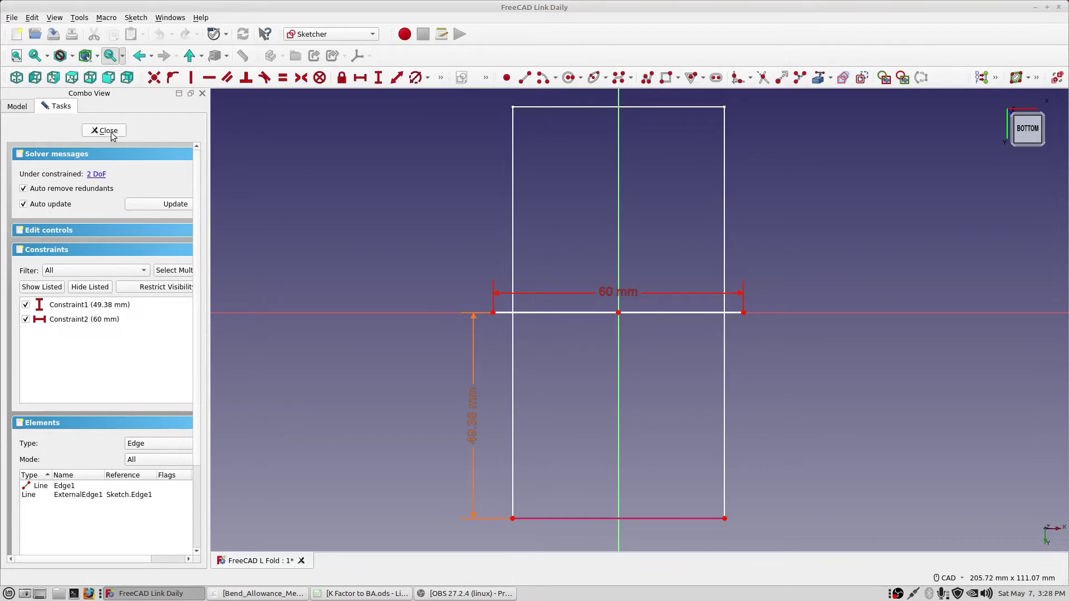
Close the Bend sketch to return to the folded L part
{"action": "left_click", "coordinate": [106, 131]}
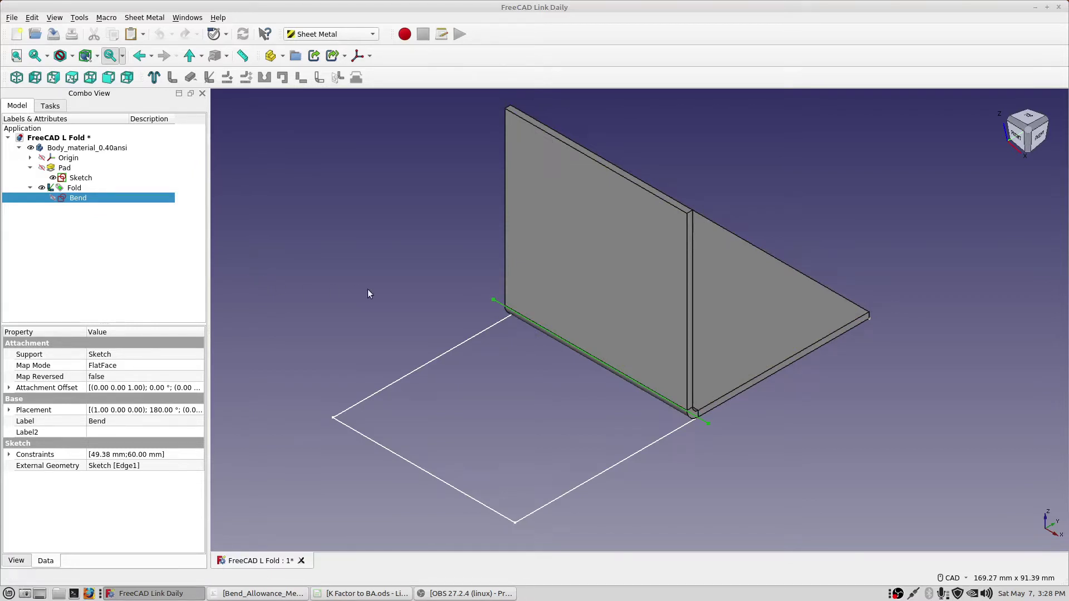
{"action": "left_click", "coordinate": [199, 388]}
{"action": "left_click", "coordinate": [199, 389]}
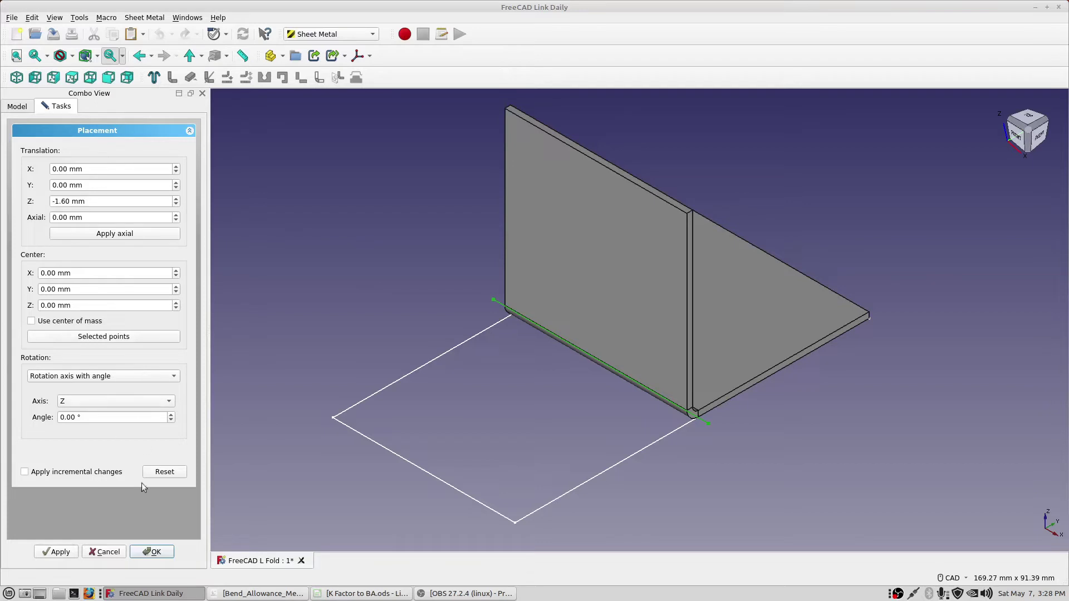
{"action": "left_click", "coordinate": [112, 551]}
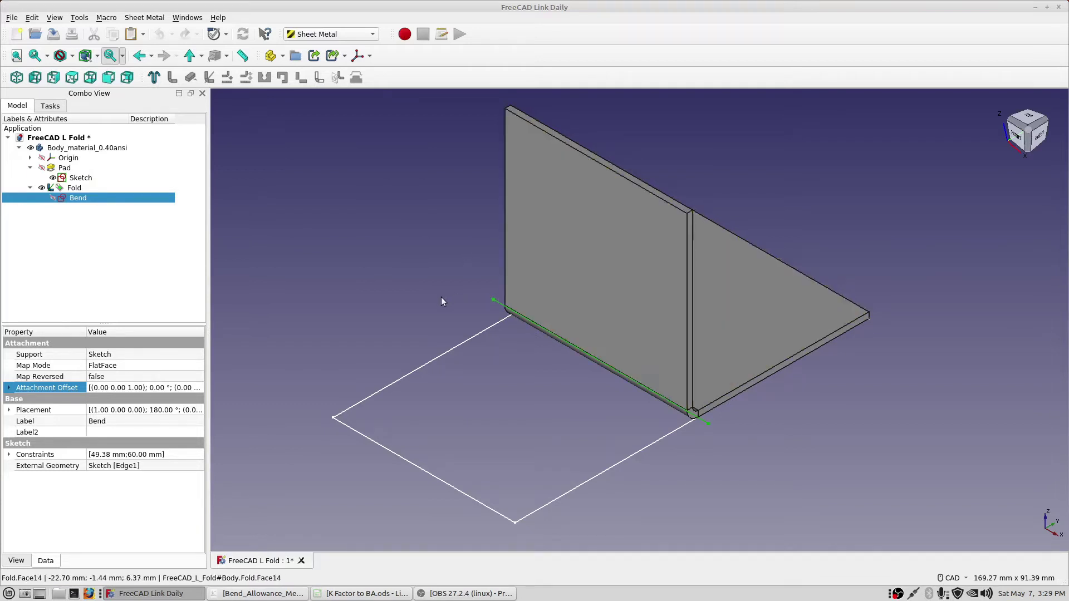
Switch to Part Design and keep the Fold's Position set to middle
{"action": "left_click", "coordinate": [371, 34]}
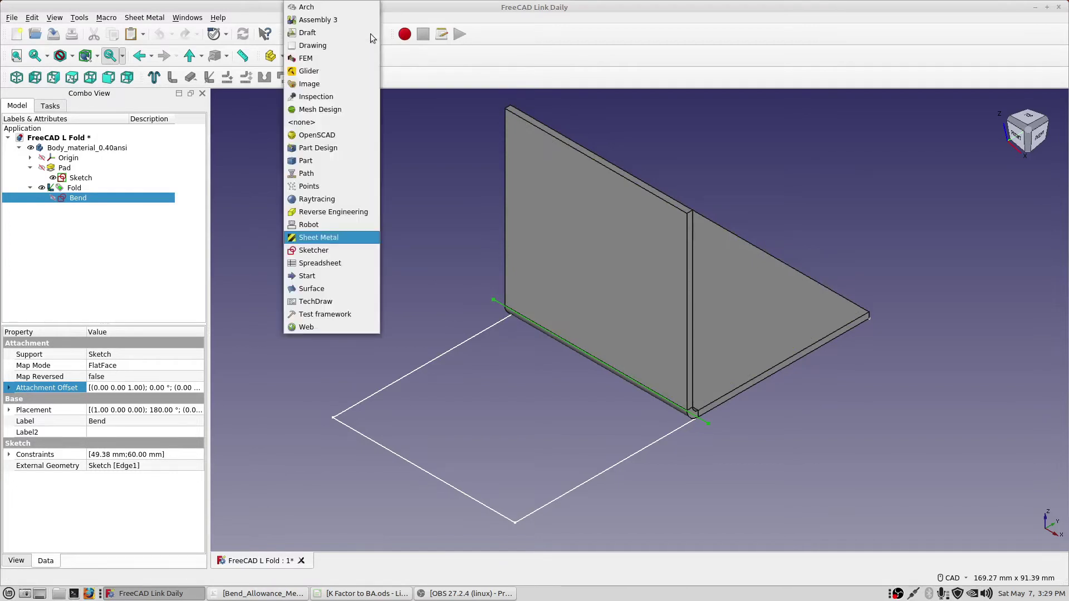
{"action": "left_click", "coordinate": [340, 148]}
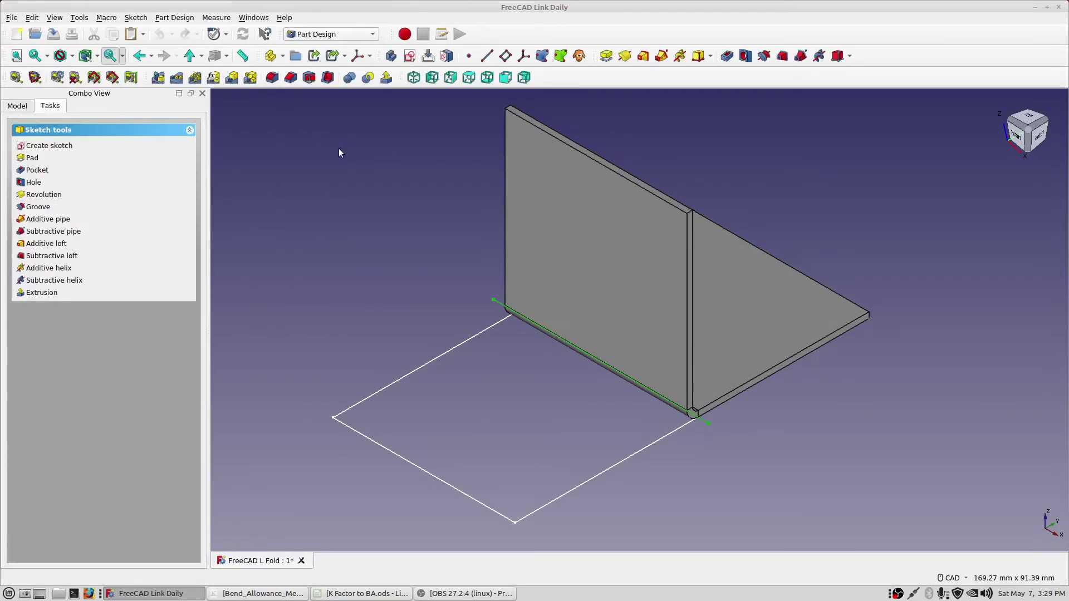
{"action": "left_click", "coordinate": [19, 107]}
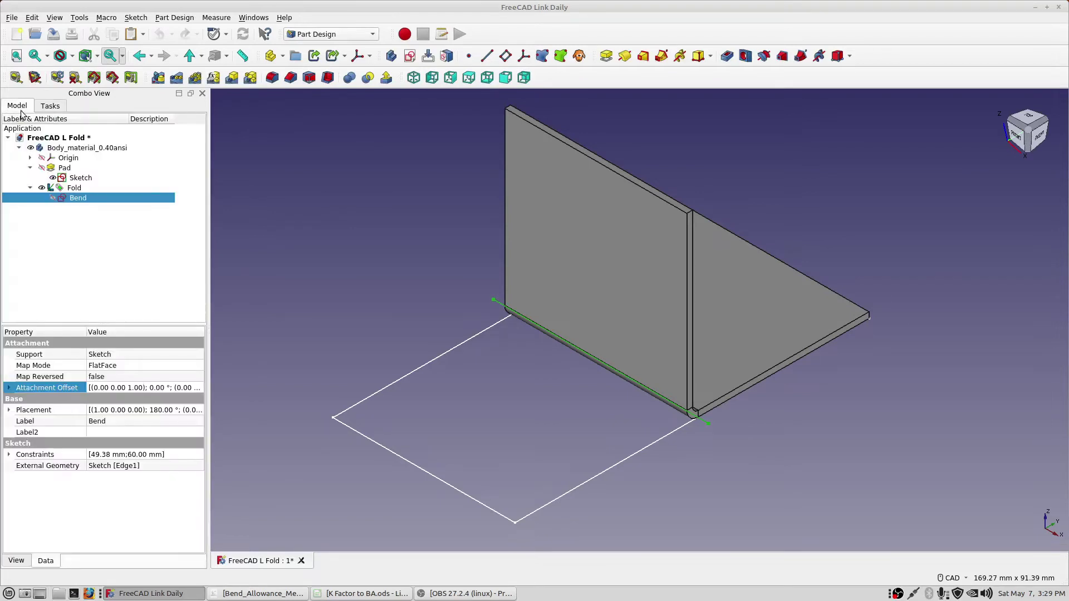
{"action": "left_click", "coordinate": [75, 190]}
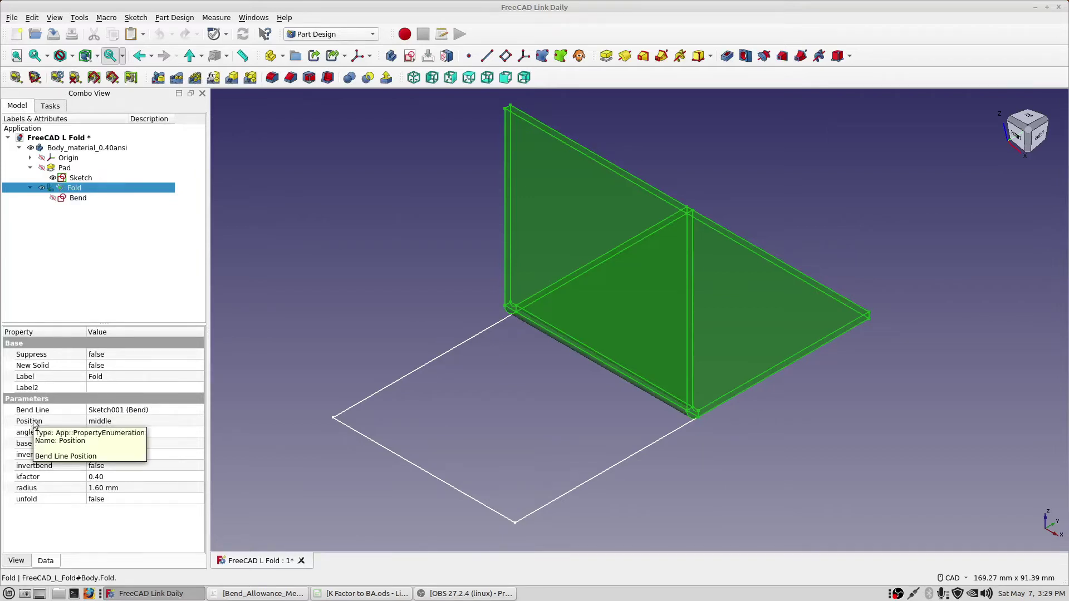
{"action": "left_click", "coordinate": [199, 423]}
{"action": "left_click", "coordinate": [198, 423]}
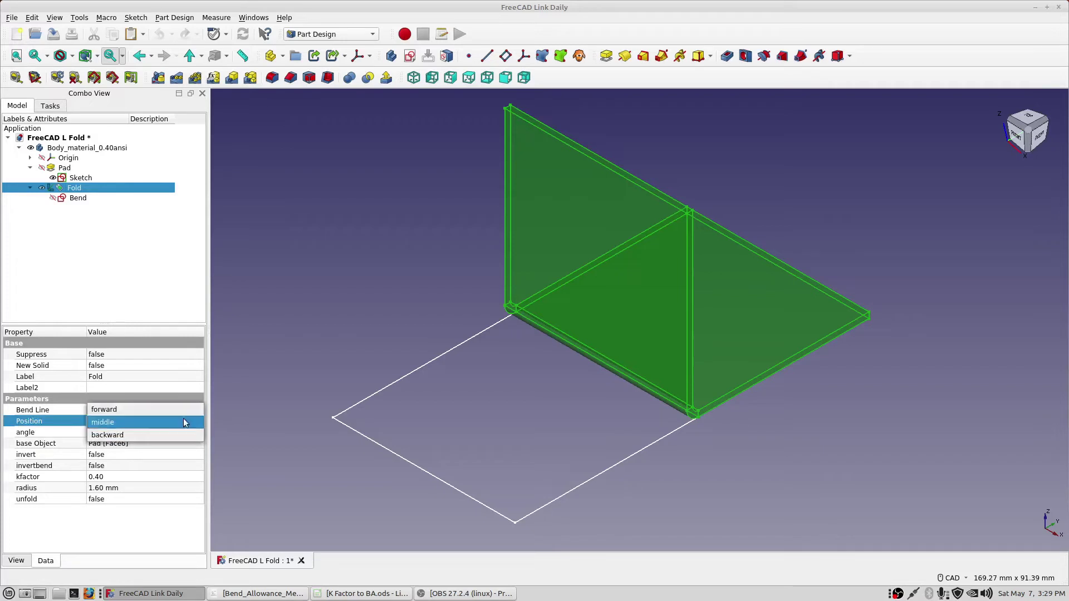
{"action": "left_click", "coordinate": [181, 423]}
{"action": "left_click", "coordinate": [284, 329]}
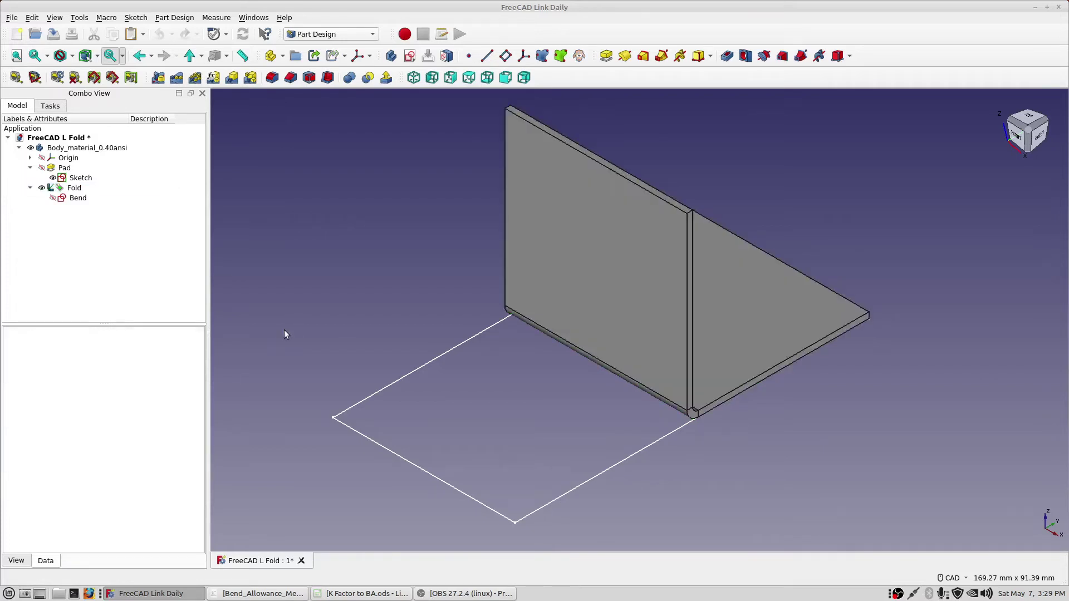
View the L-fold from the left and zoom in on the rounded bend
{"action": "left_click", "coordinate": [430, 78]}
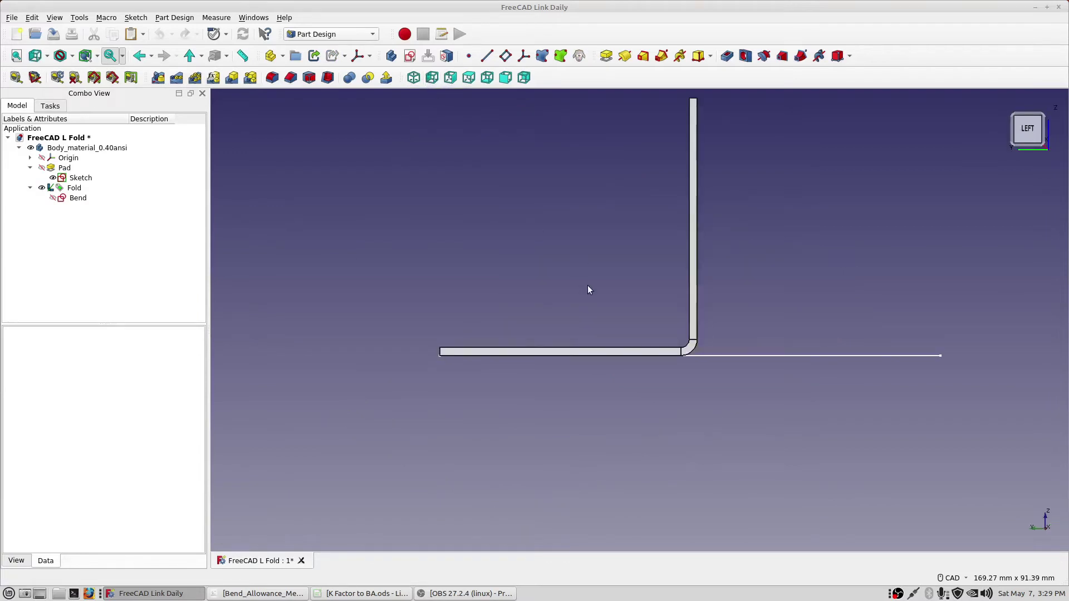
{"action": "middle_click_drag", "start_coordinate": [587, 285], "coordinate": [525, 360]}
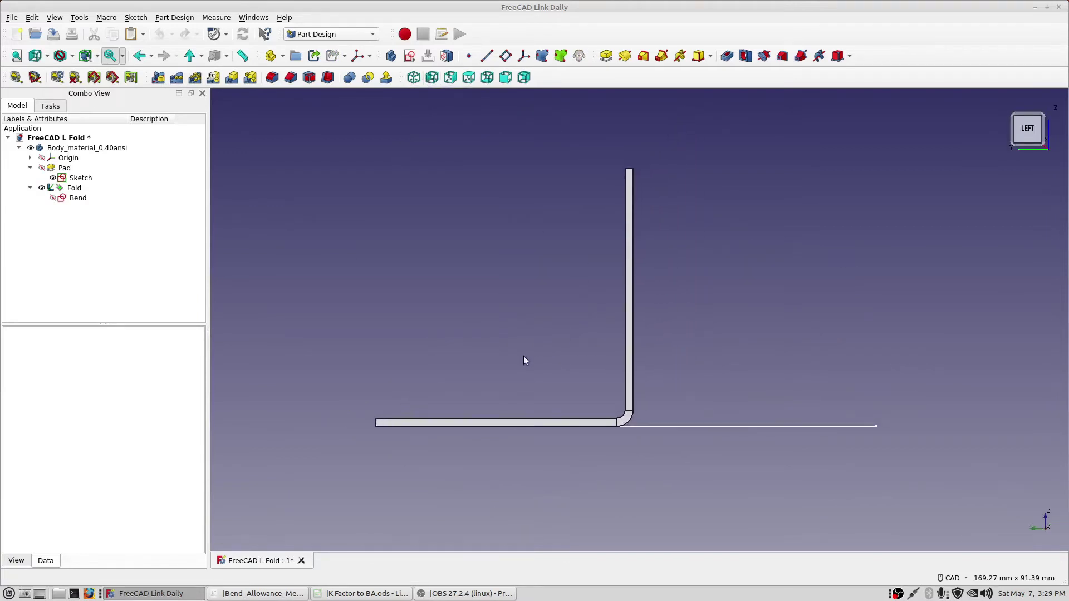
{"action": "scroll", "coordinate": [523, 360], "scroll_direction": "up", "scroll_amount": 3}
{"action": "scroll", "coordinate": [523, 360], "scroll_direction": "up", "scroll_amount": 1}
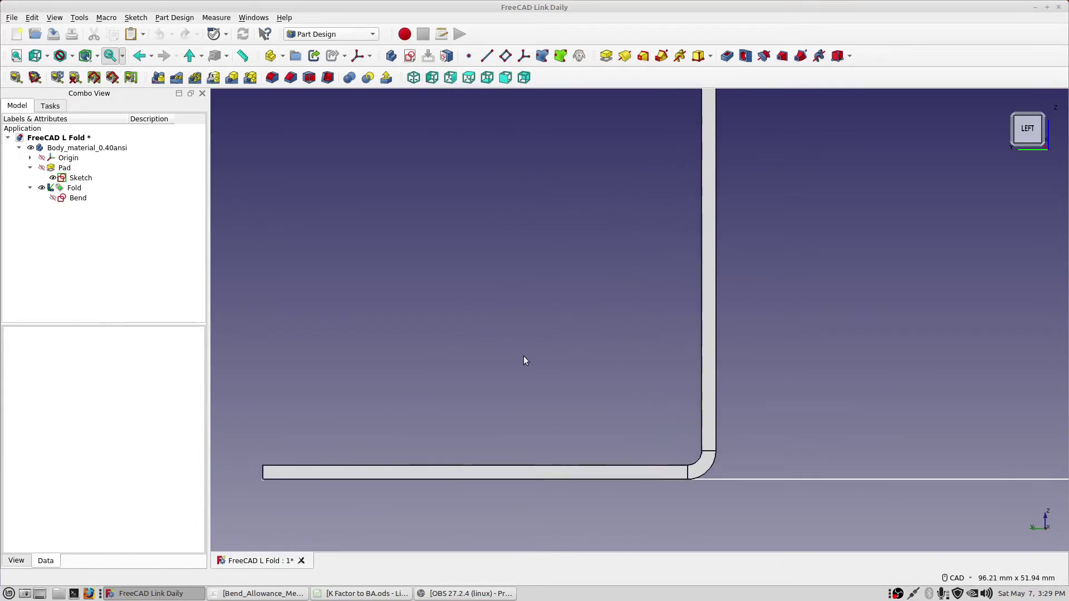
{"action": "middle_click_drag", "start_coordinate": [523, 360], "coordinate": [525, 332]}
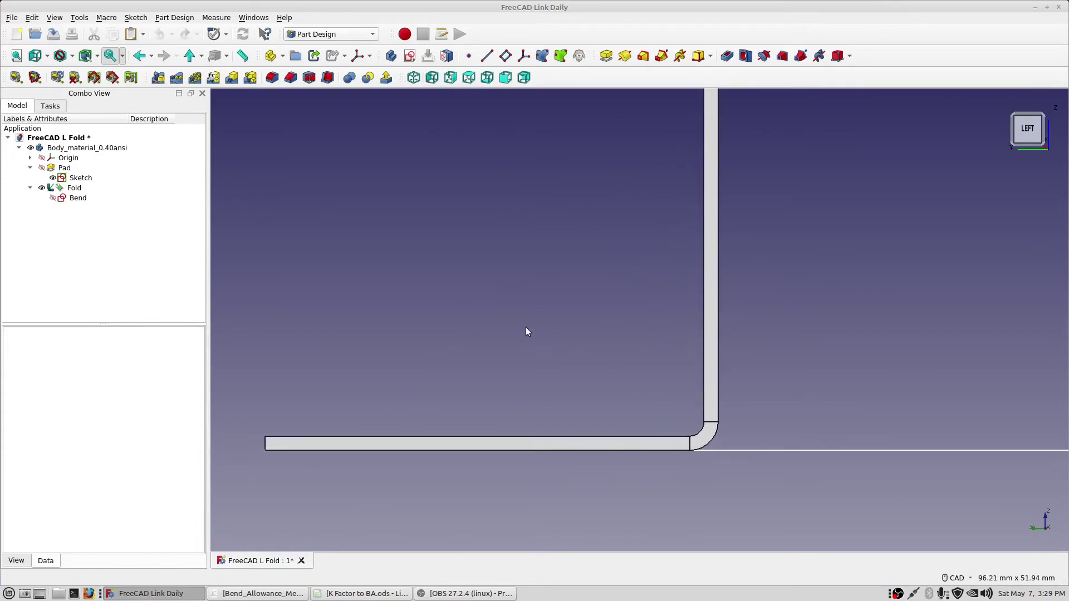
Select the Bend sketch and the bend face, then bring up the K Factor to BA spreadsheet
{"action": "left_click", "coordinate": [79, 199]}
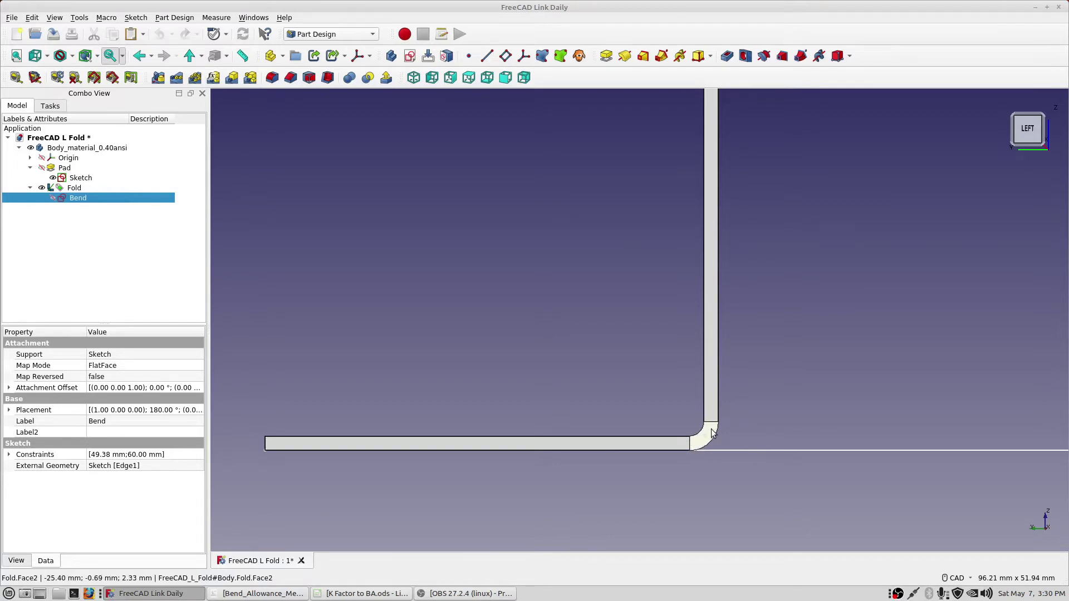
{"action": "left_click", "coordinate": [705, 436]}
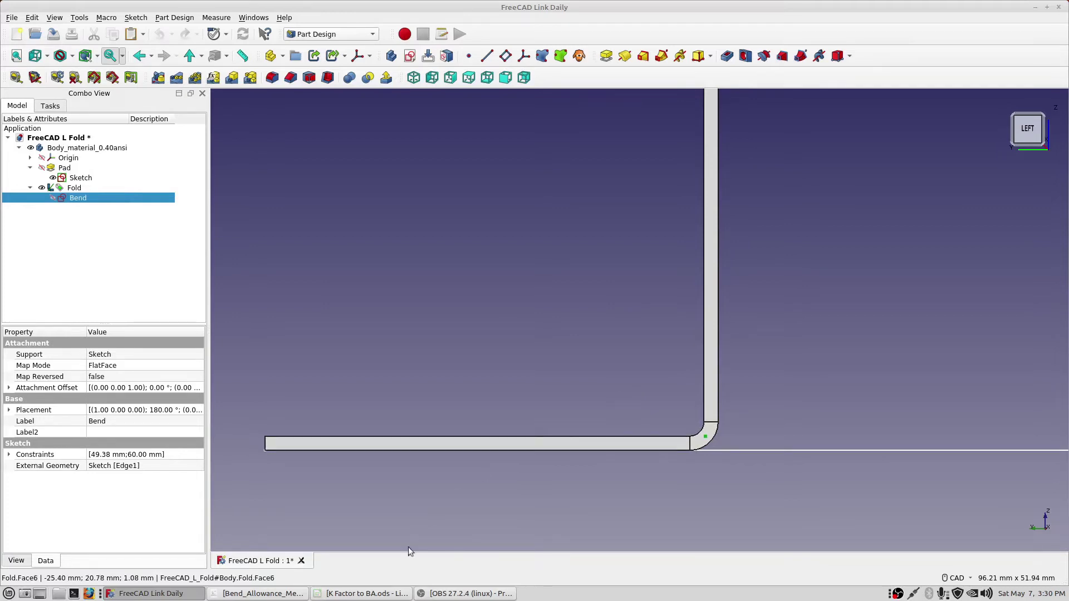
{"action": "left_click", "coordinate": [367, 593]}
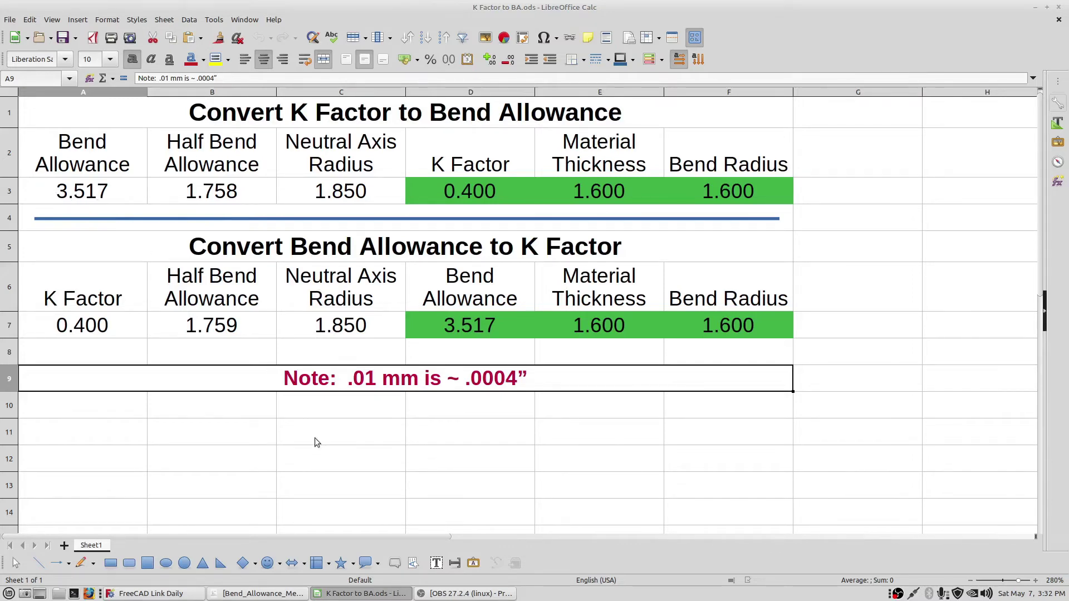
Return to FreeCAD, frame the fold, and measure the horizontal flange's length
{"action": "left_click", "coordinate": [349, 594]}
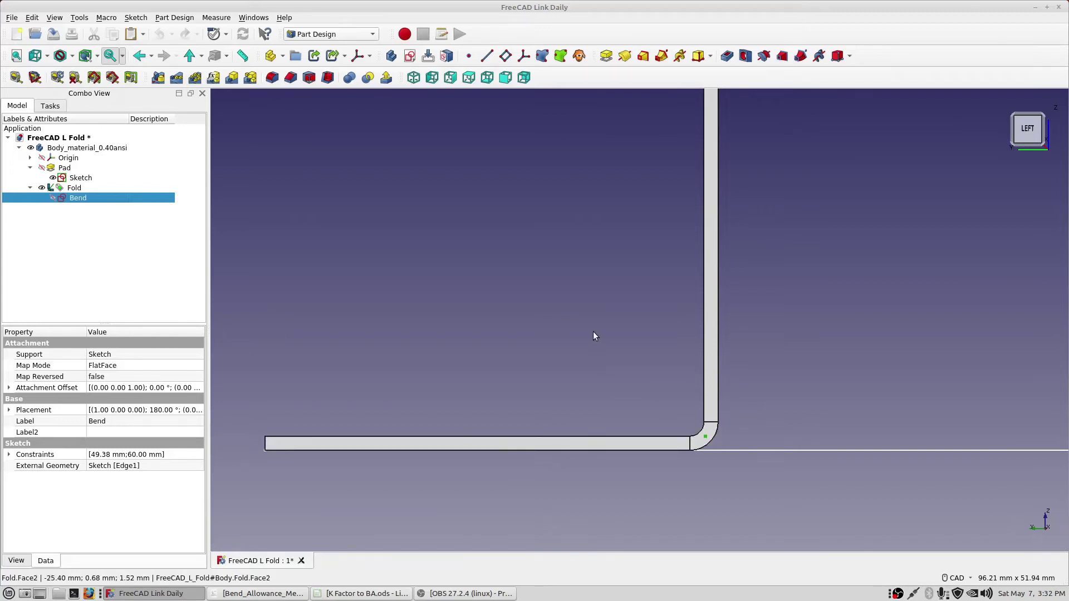
{"action": "middle_click_drag", "start_coordinate": [592, 336], "coordinate": [624, 417]}
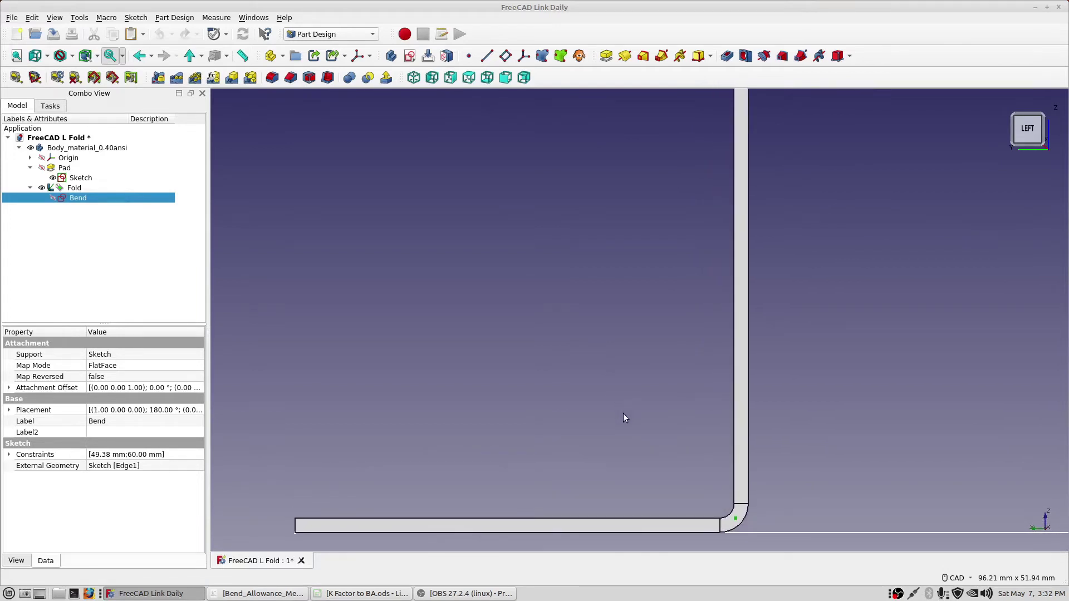
{"action": "scroll", "coordinate": [623, 417], "scroll_direction": "down", "scroll_amount": 3}
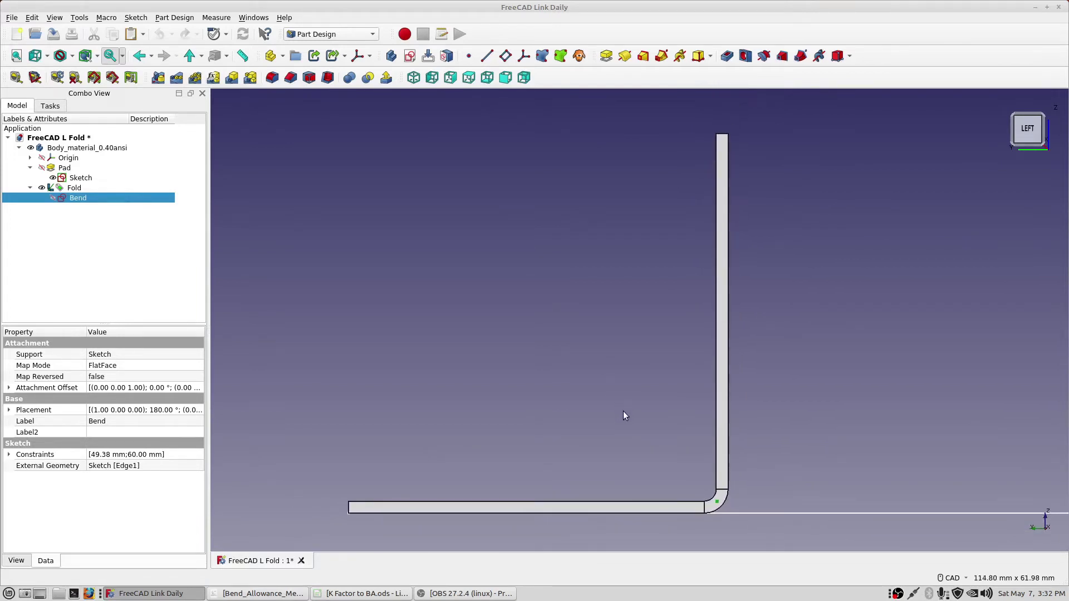
{"action": "middle_click_drag", "start_coordinate": [623, 410], "coordinate": [622, 356]}
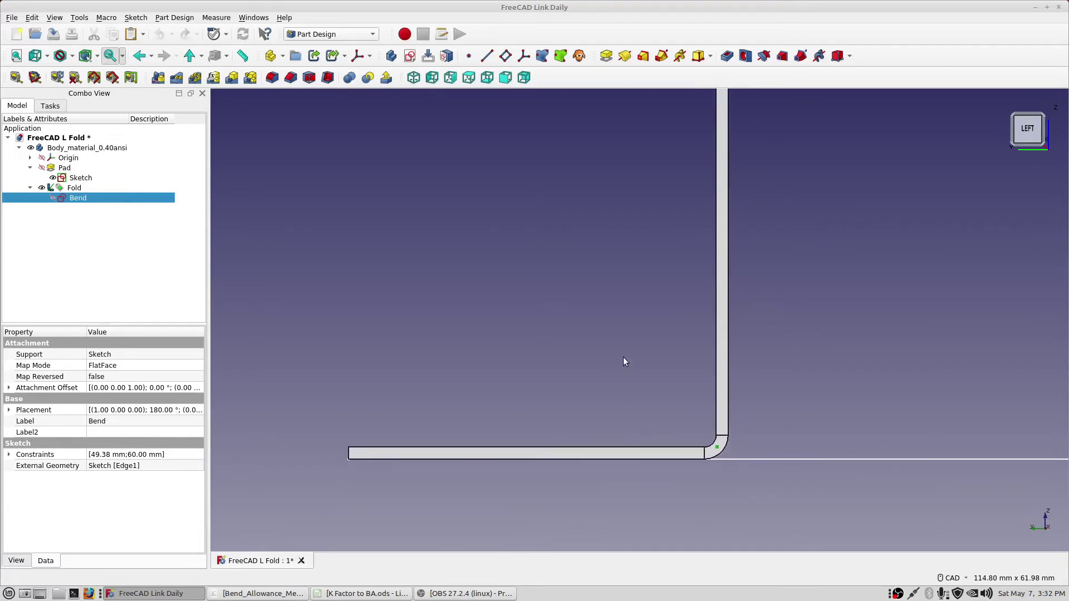
{"action": "left_click", "coordinate": [15, 78]}
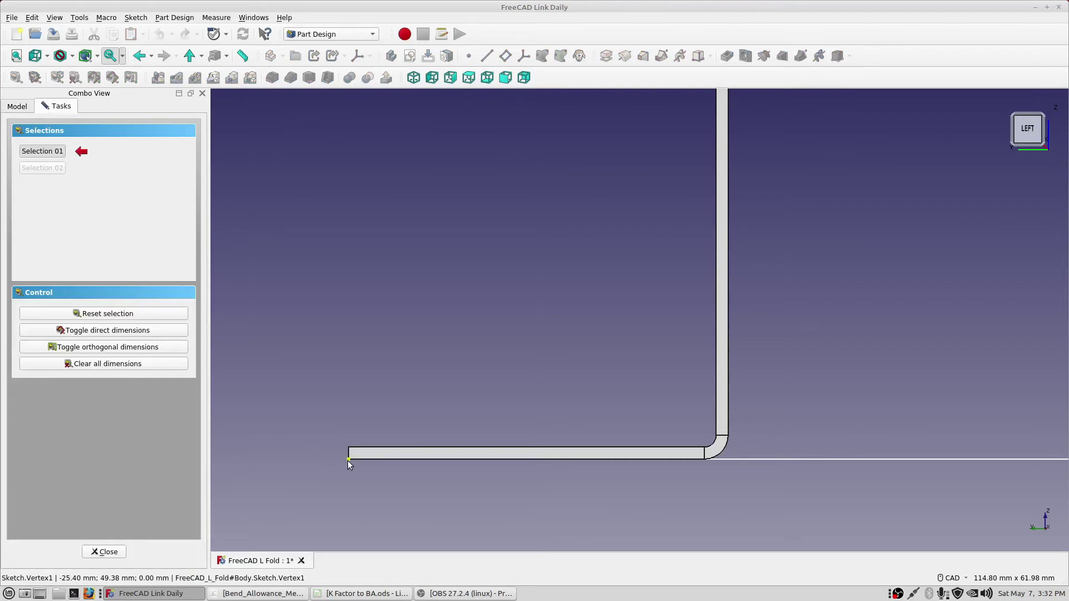
{"action": "left_click", "coordinate": [348, 459]}
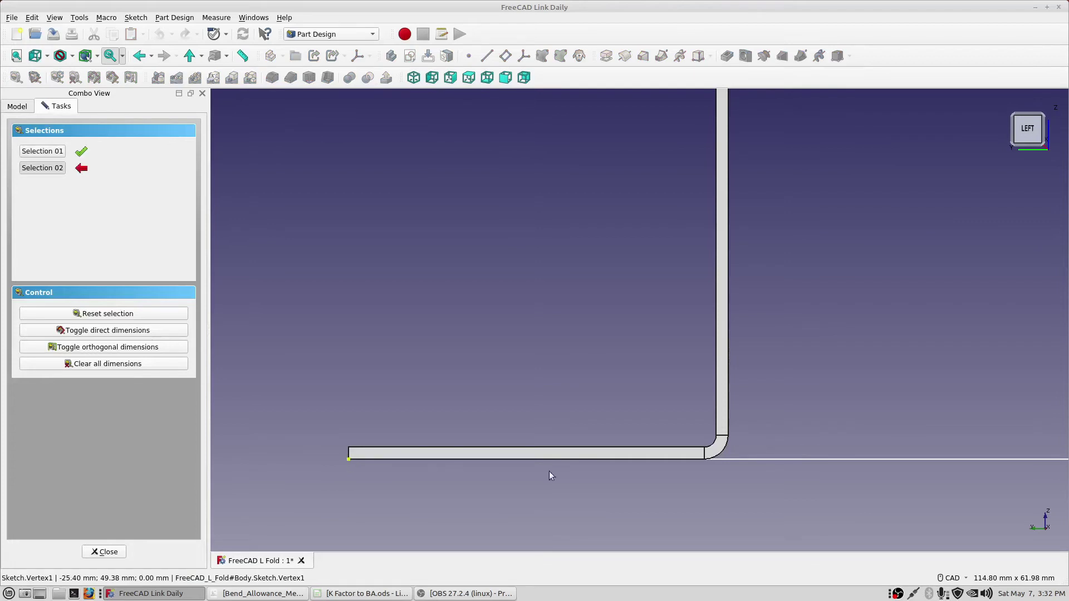
{"action": "left_click", "coordinate": [729, 438]}
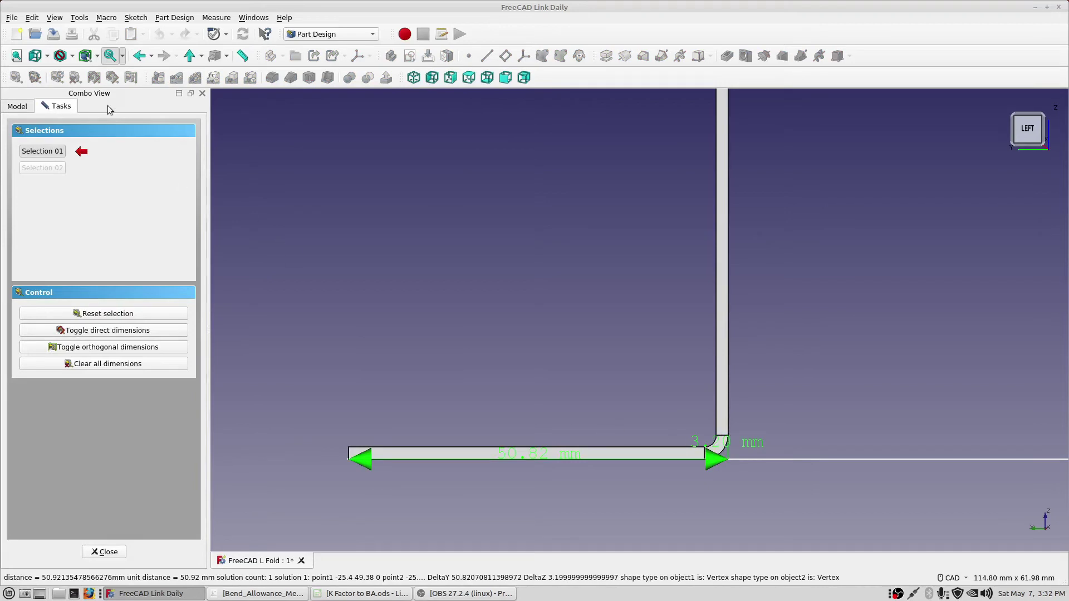
Switch the draw style to Wireframe and clear all measurement dimensions
{"action": "left_click", "coordinate": [97, 56]}
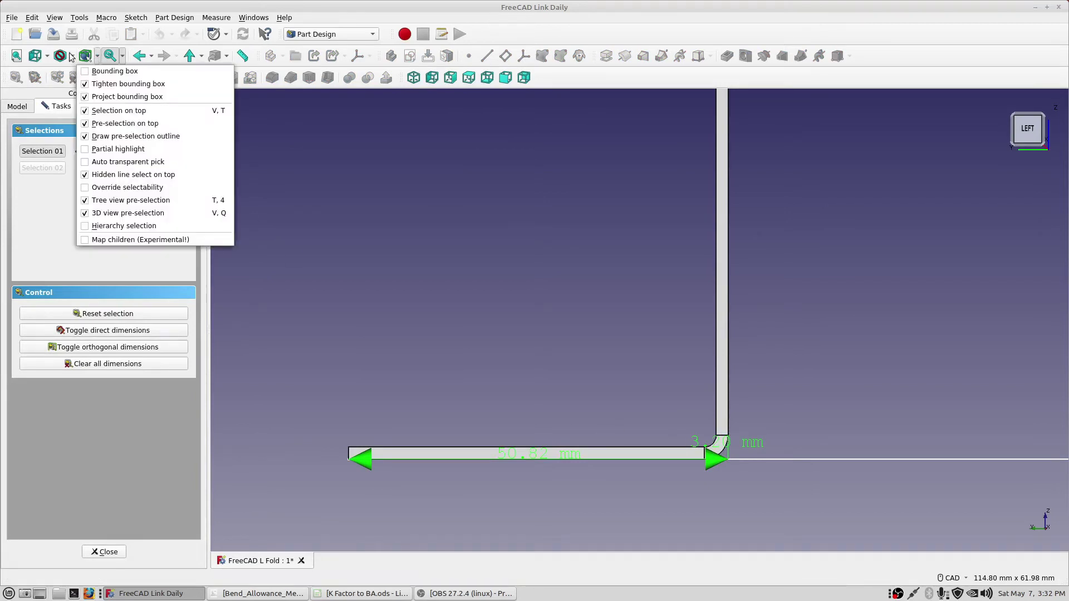
{"action": "left_click", "coordinate": [71, 55]}
{"action": "left_click", "coordinate": [72, 56]}
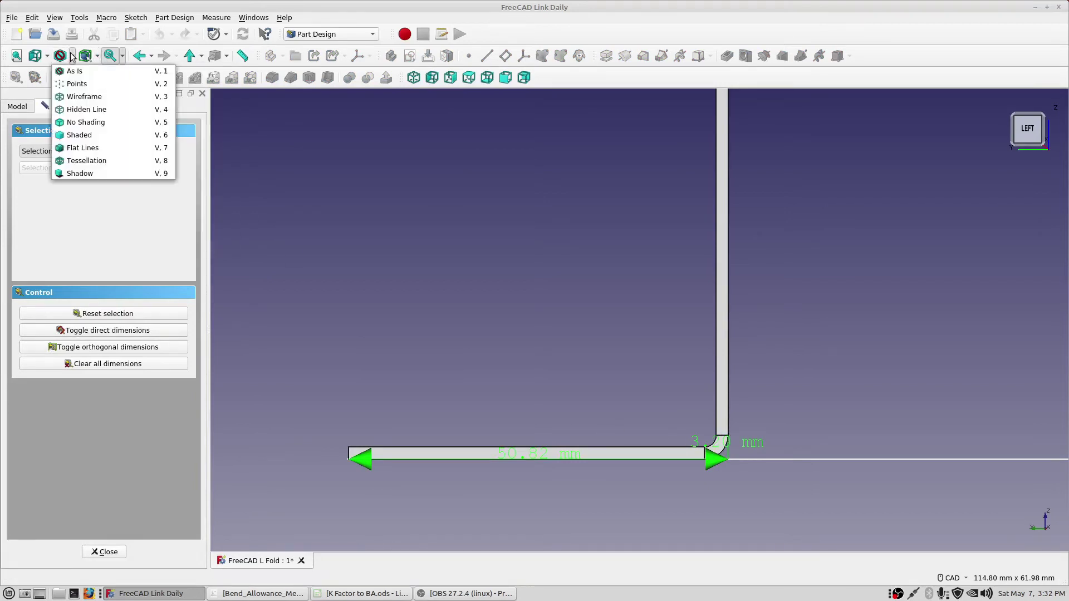
{"action": "left_click", "coordinate": [78, 95]}
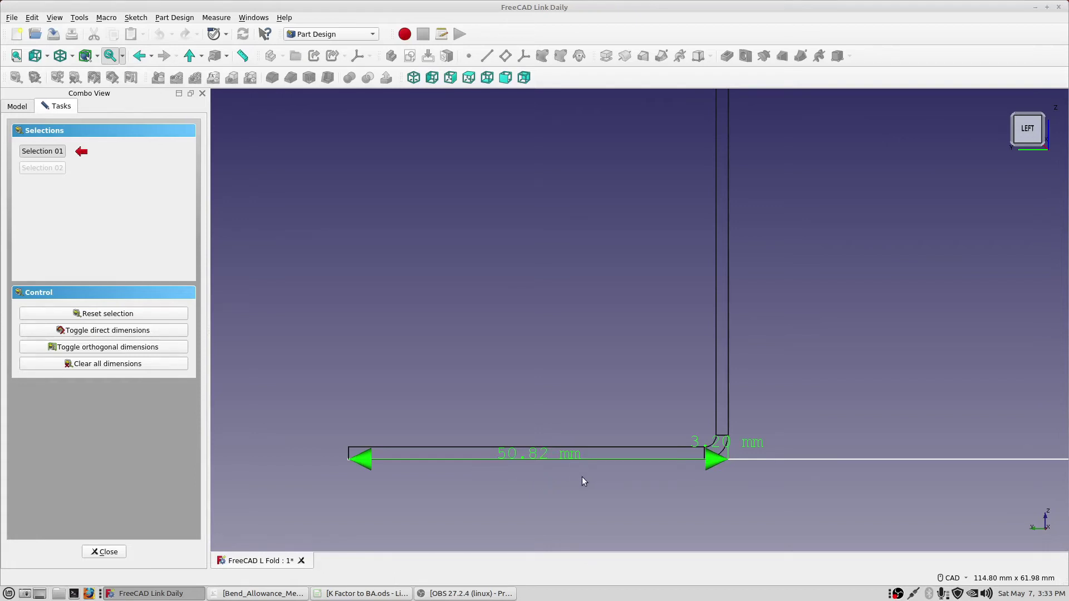
{"action": "middle_click_drag", "start_coordinate": [575, 329], "coordinate": [564, 353]}
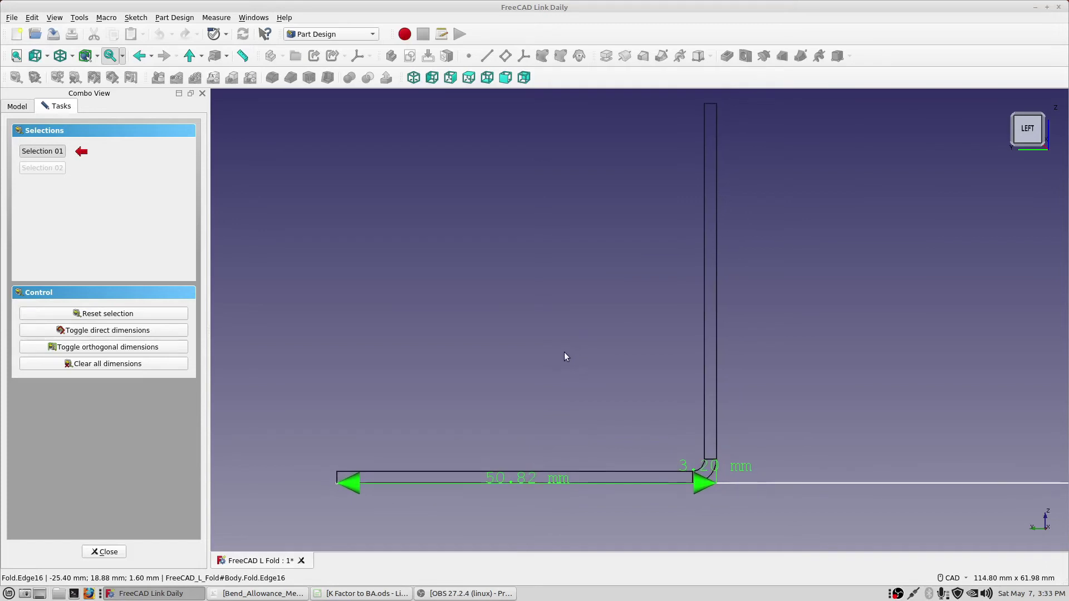
{"action": "left_click", "coordinate": [174, 364]}
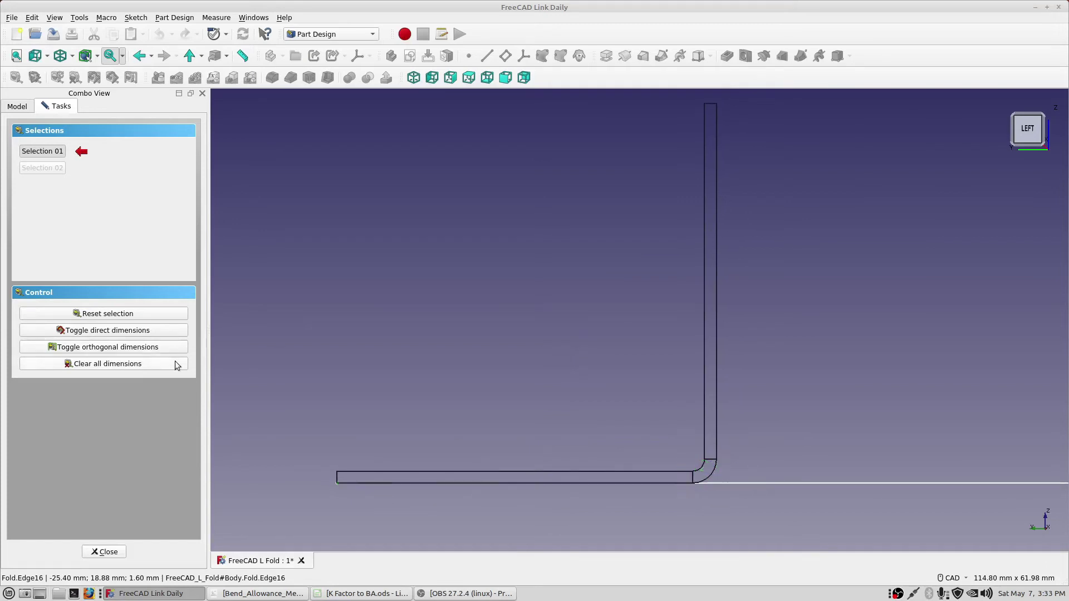
Measure the vertical flange at 50.82 mm, then clear its dimension
{"action": "left_click", "coordinate": [692, 484]}
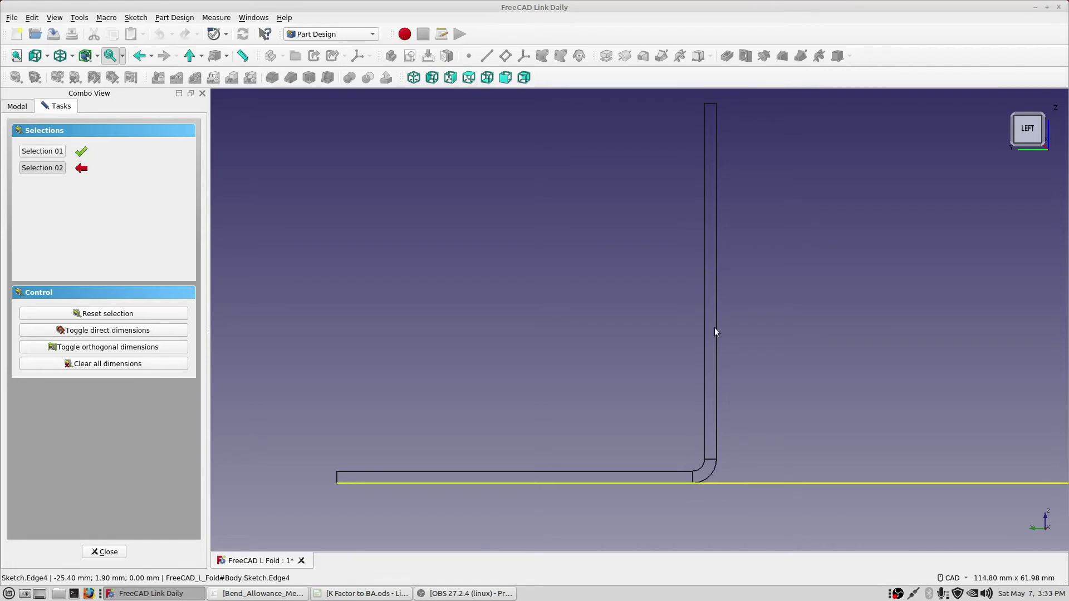
{"action": "left_click", "coordinate": [716, 105]}
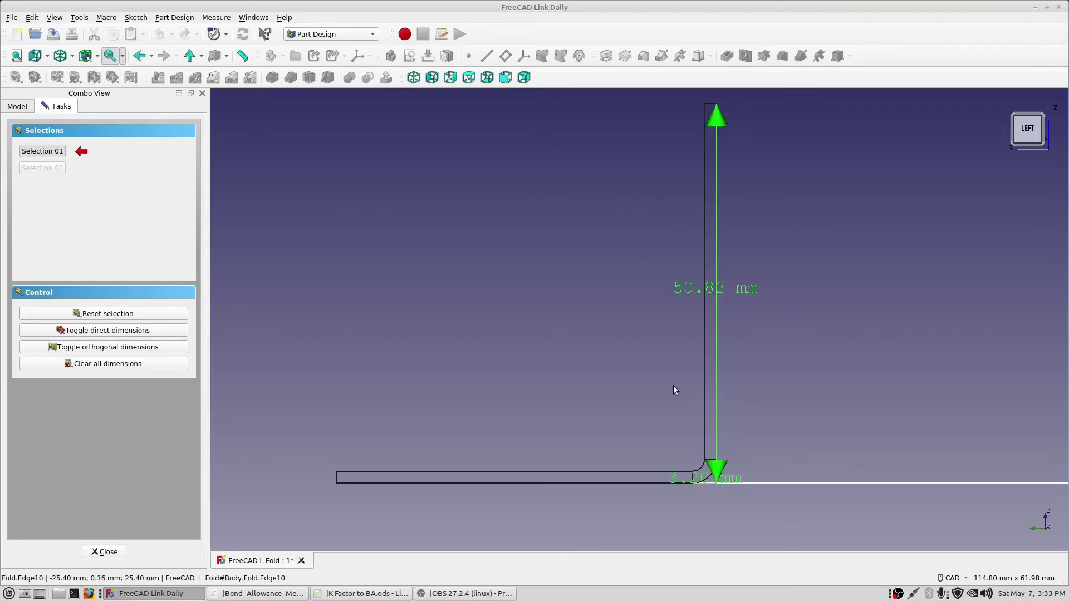
{"action": "left_click", "coordinate": [176, 364]}
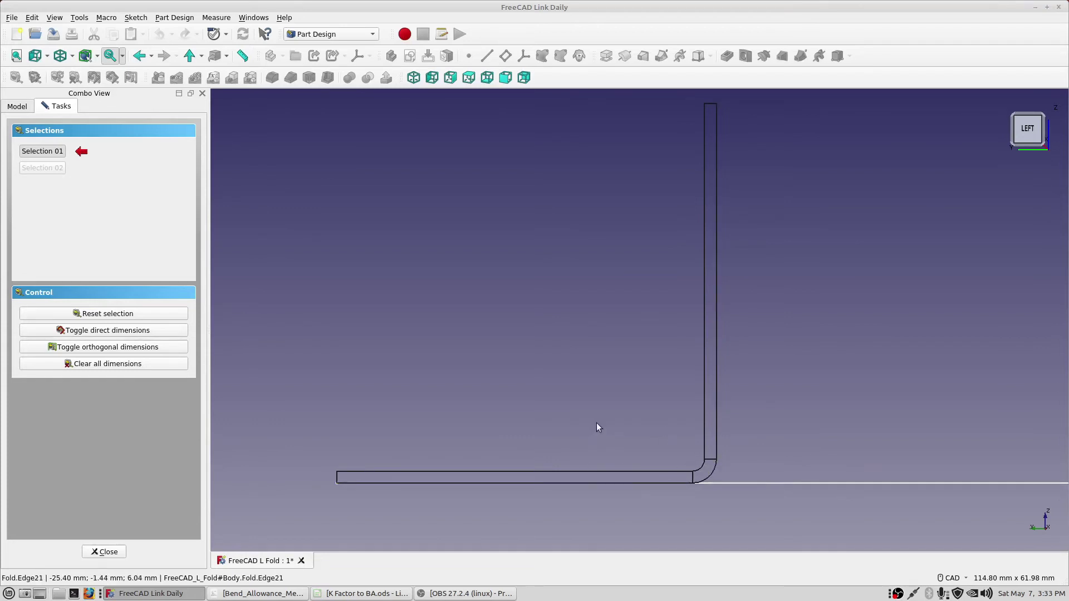
Close the measuring task, set the Fold's Position to forward, and recompute the part
{"action": "left_click", "coordinate": [109, 552]}
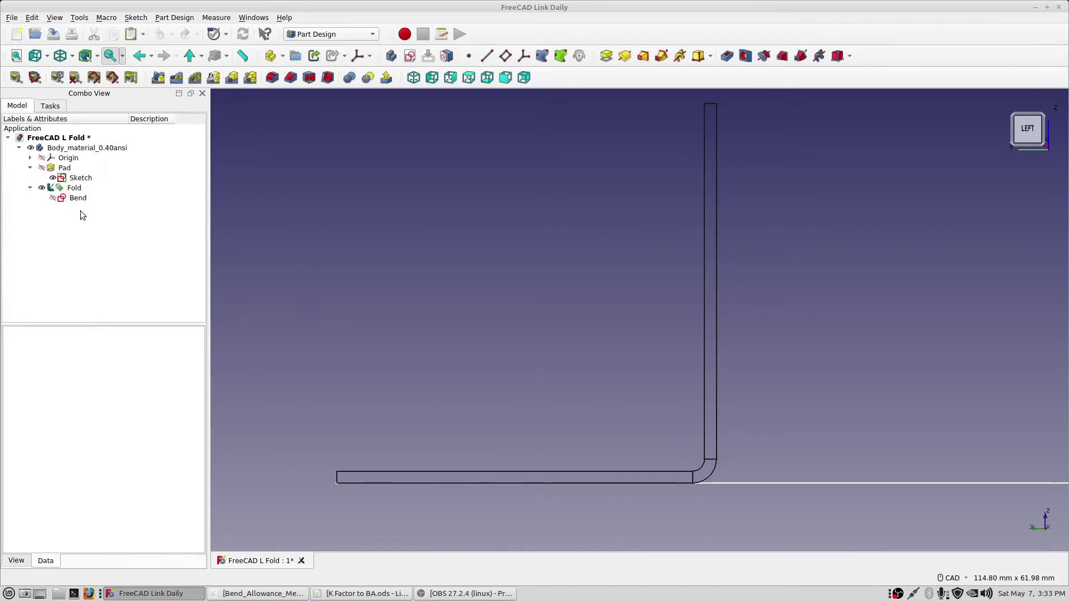
{"action": "left_click", "coordinate": [75, 188]}
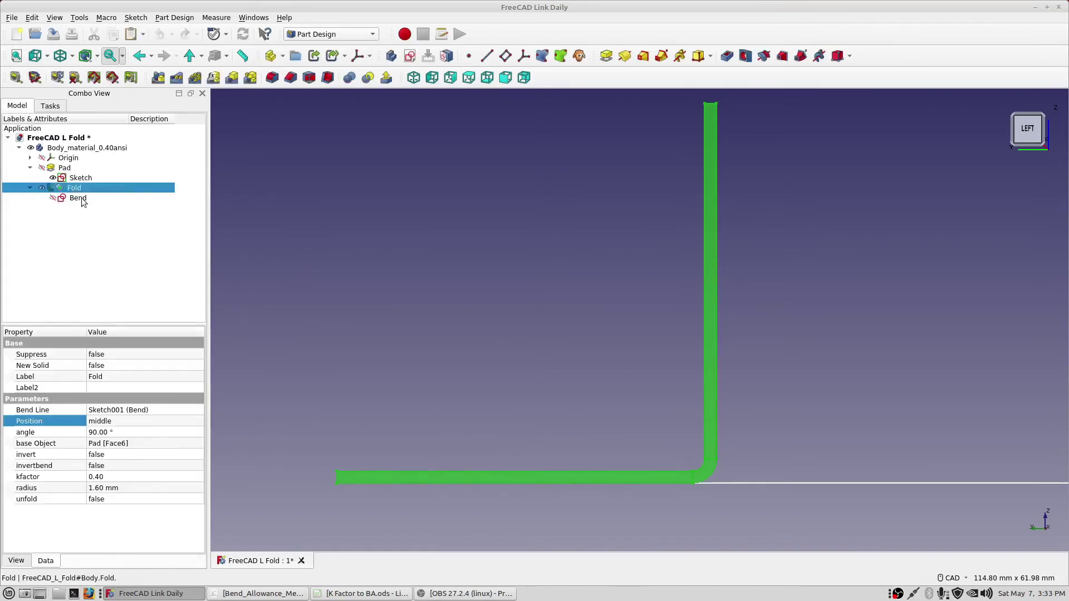
{"action": "left_click", "coordinate": [185, 421]}
{"action": "left_click", "coordinate": [198, 424]}
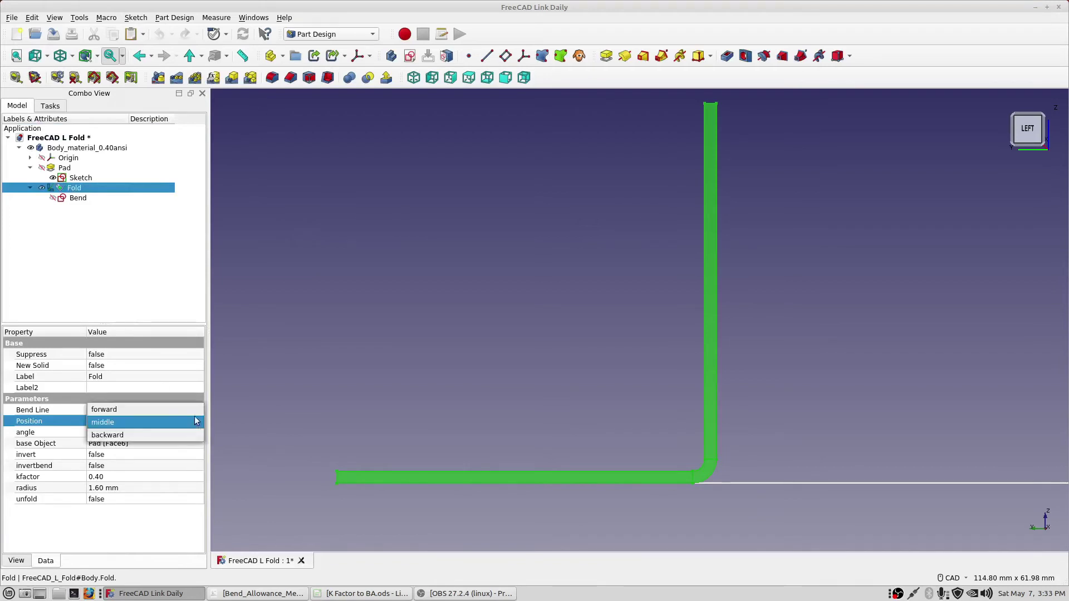
{"action": "left_click", "coordinate": [196, 410]}
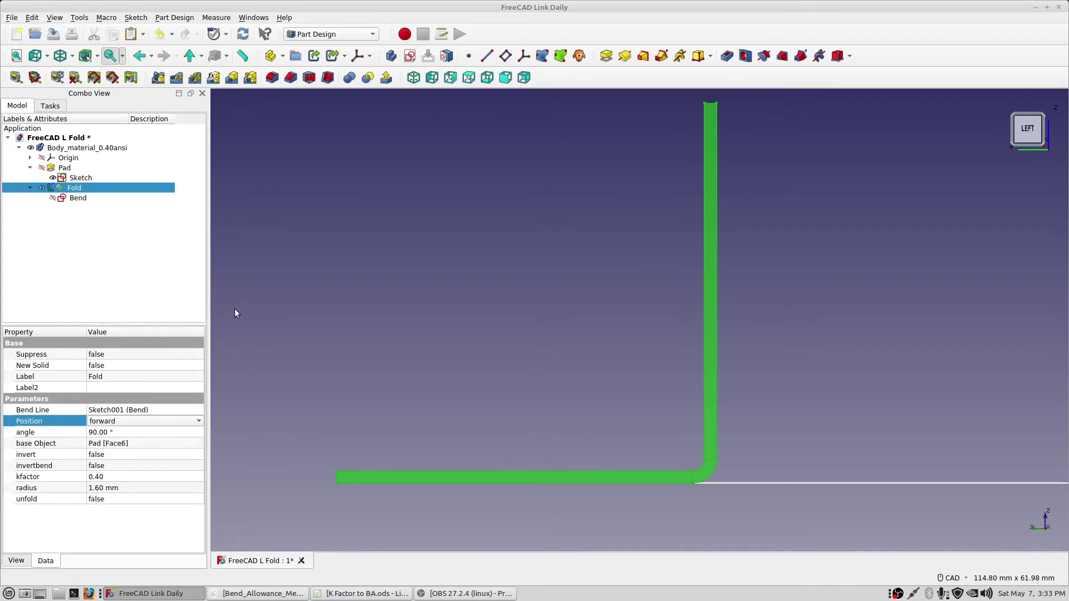
{"action": "left_click", "coordinate": [242, 35]}
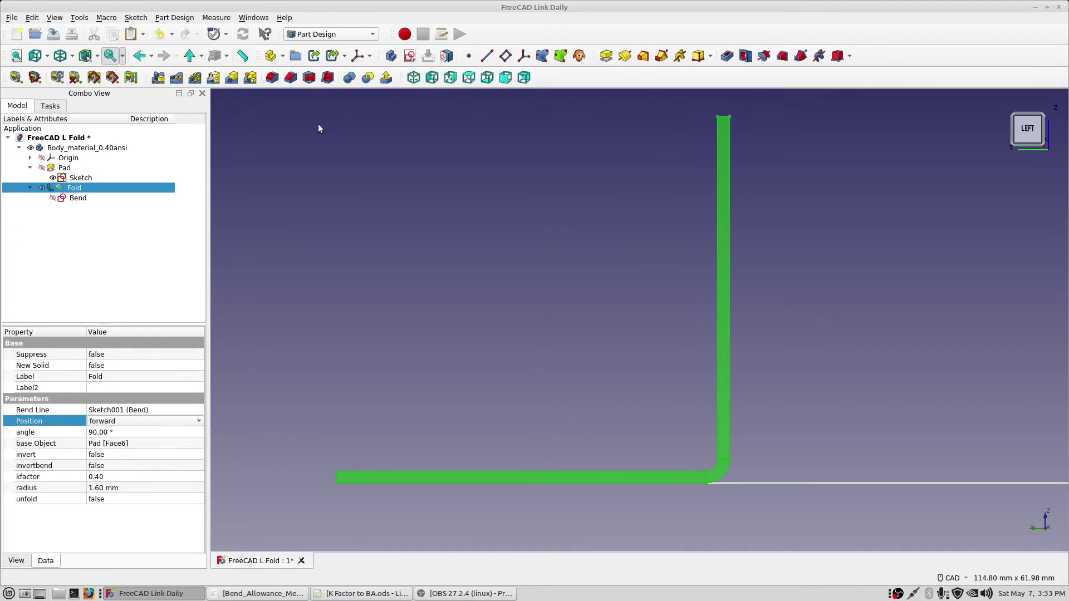
{"action": "left_click", "coordinate": [392, 245]}
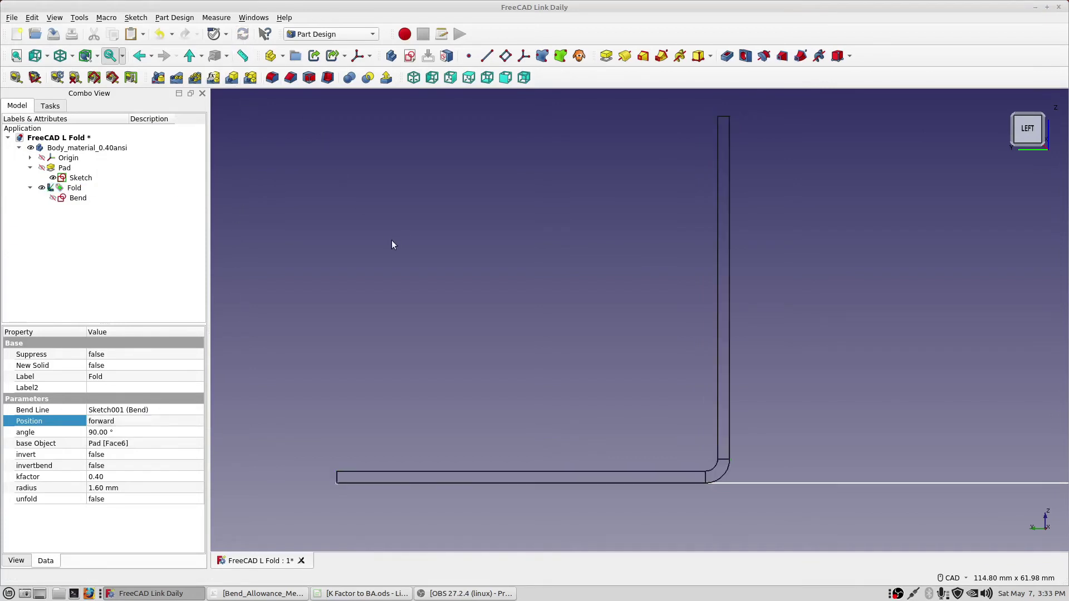
Select the Bend sketch to view its 49.38 mm and 60.00 mm constraints
{"action": "left_click", "coordinate": [83, 199]}
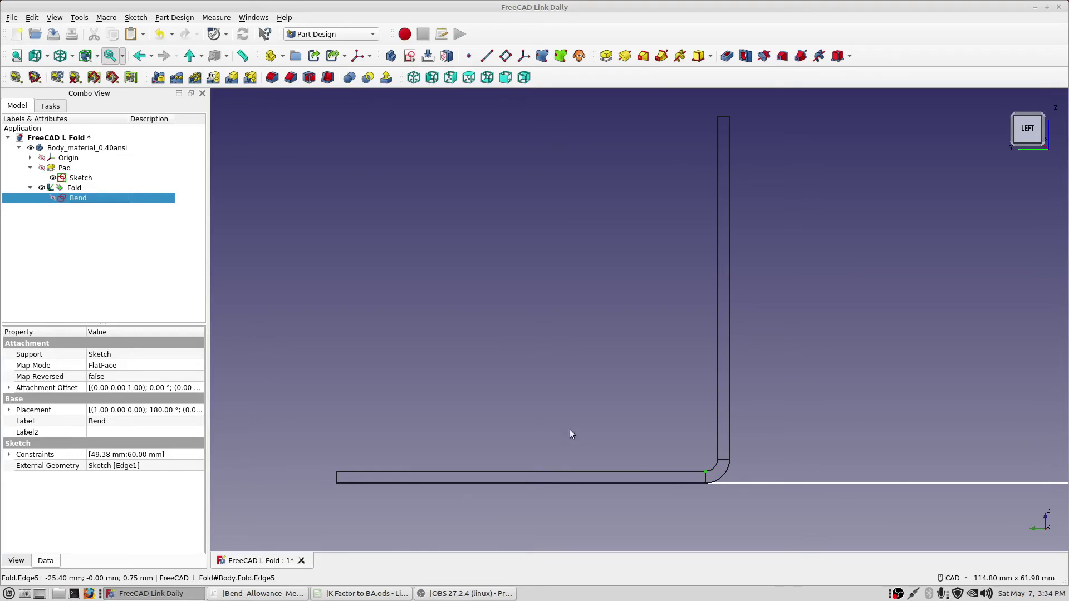
Measure the forward fold's horizontal flange at 52.58 mm, then clear that dimension
{"action": "left_click", "coordinate": [16, 77]}
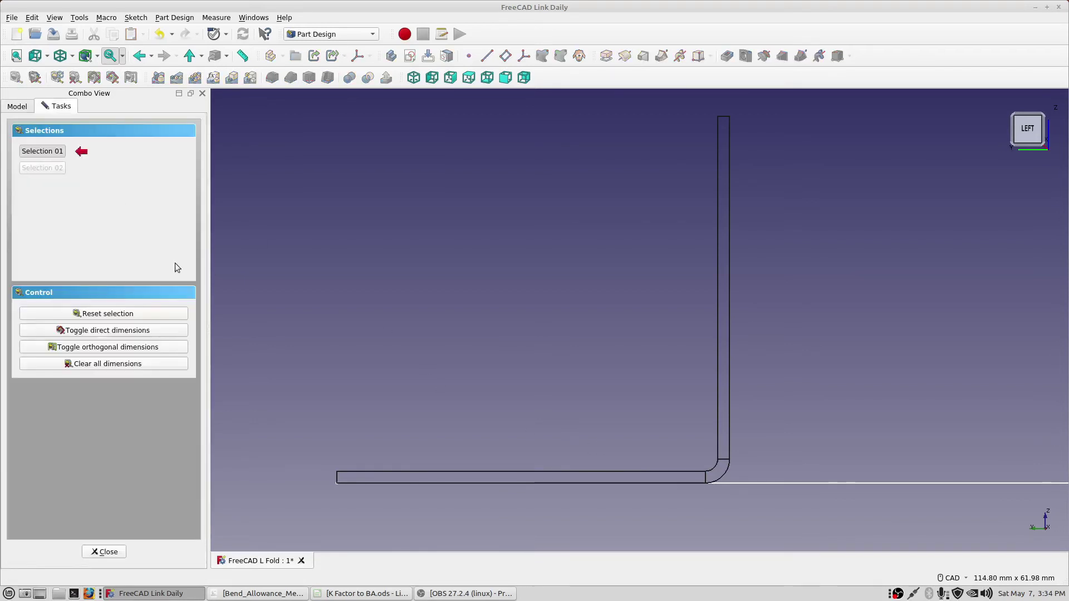
{"action": "left_click", "coordinate": [336, 483]}
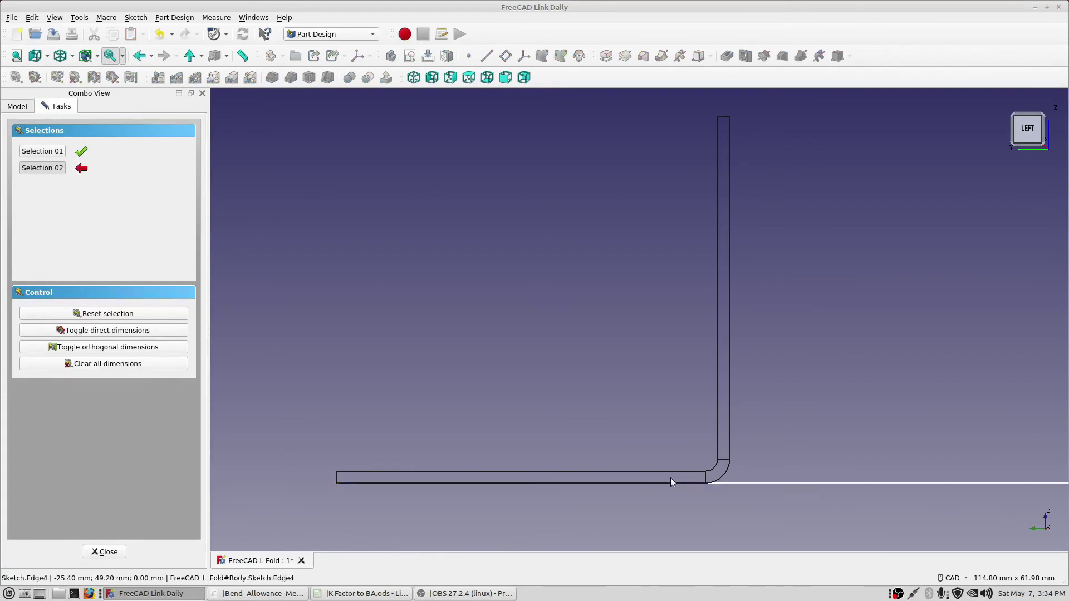
{"action": "left_click", "coordinate": [727, 459]}
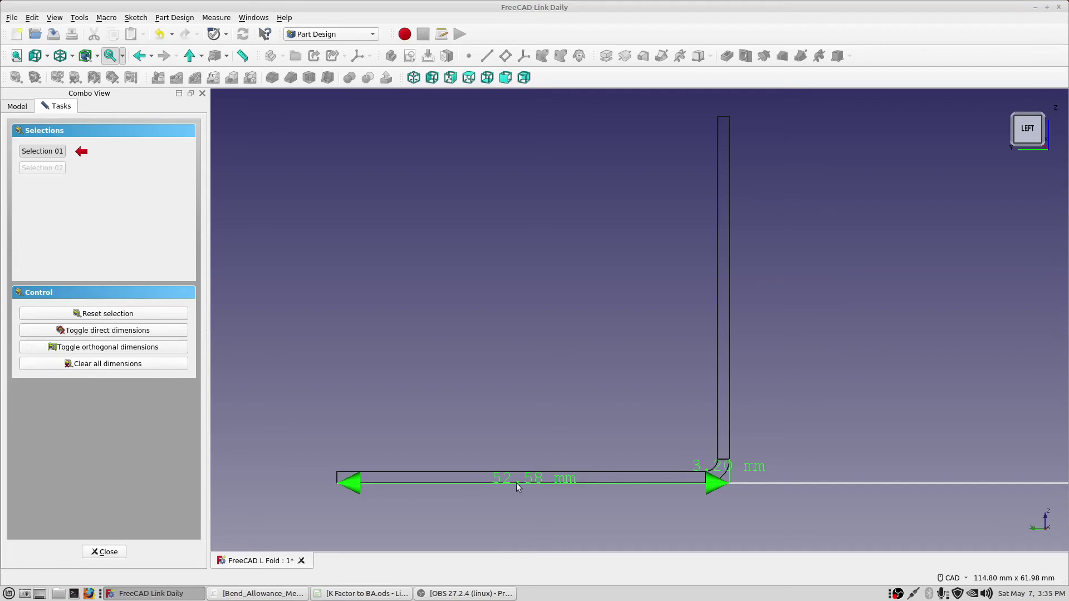
{"action": "left_click", "coordinate": [177, 364]}
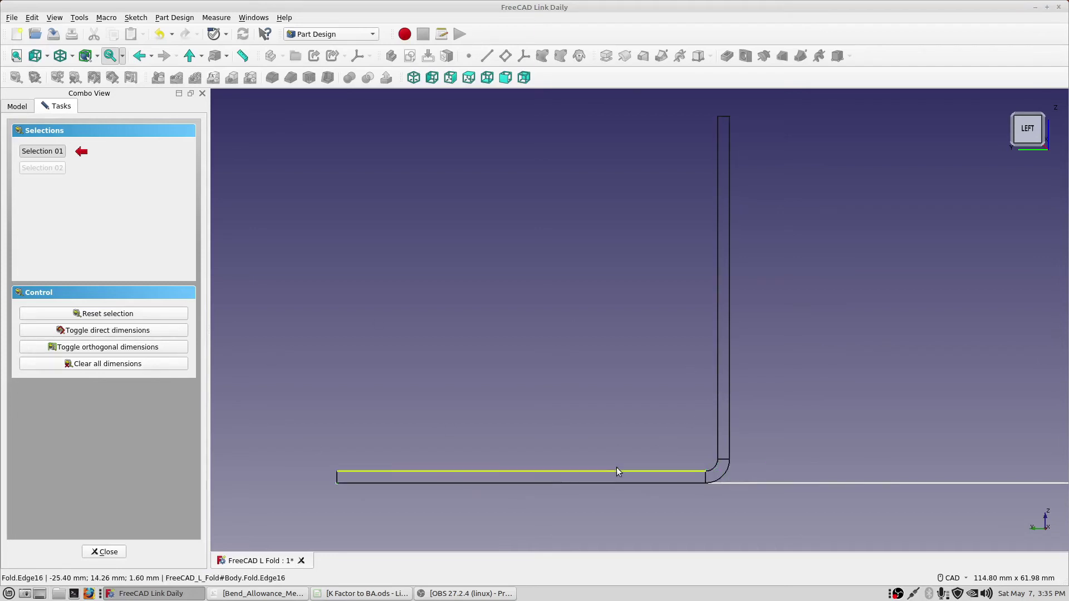
Measure the vertical flange from bend to top at 49.06 mm and check the K Factor to BA spreadsheet
{"action": "left_click", "coordinate": [705, 484]}
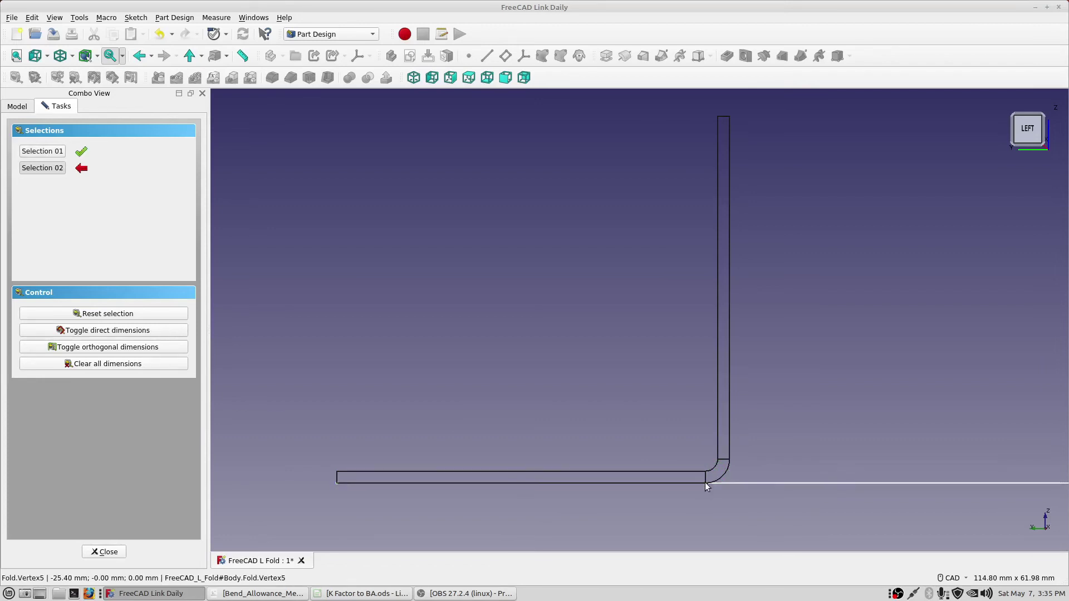
{"action": "left_click", "coordinate": [729, 115]}
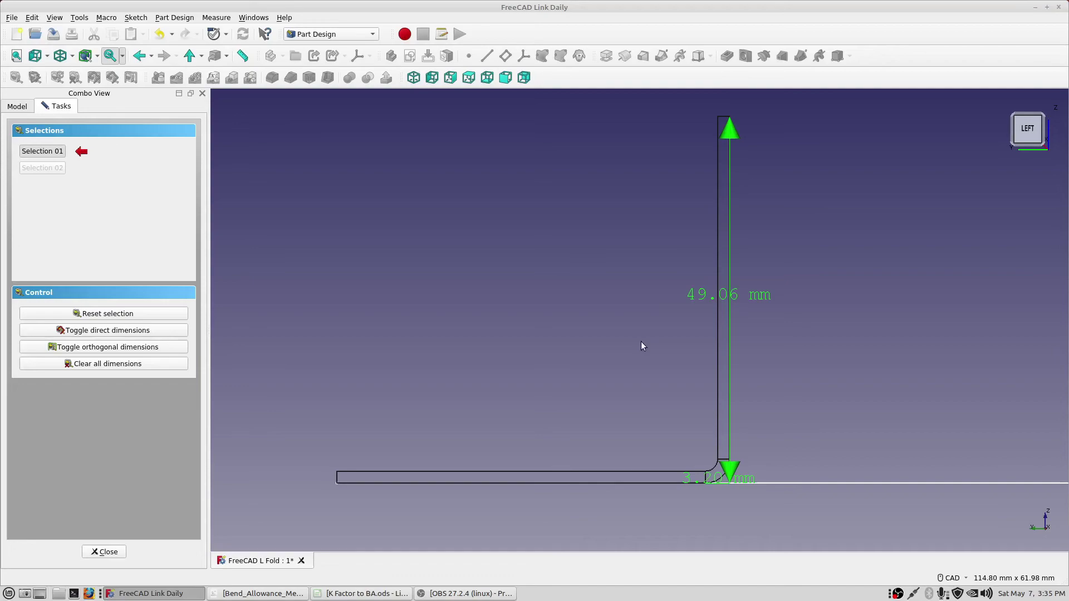
{"action": "left_click", "coordinate": [349, 594]}
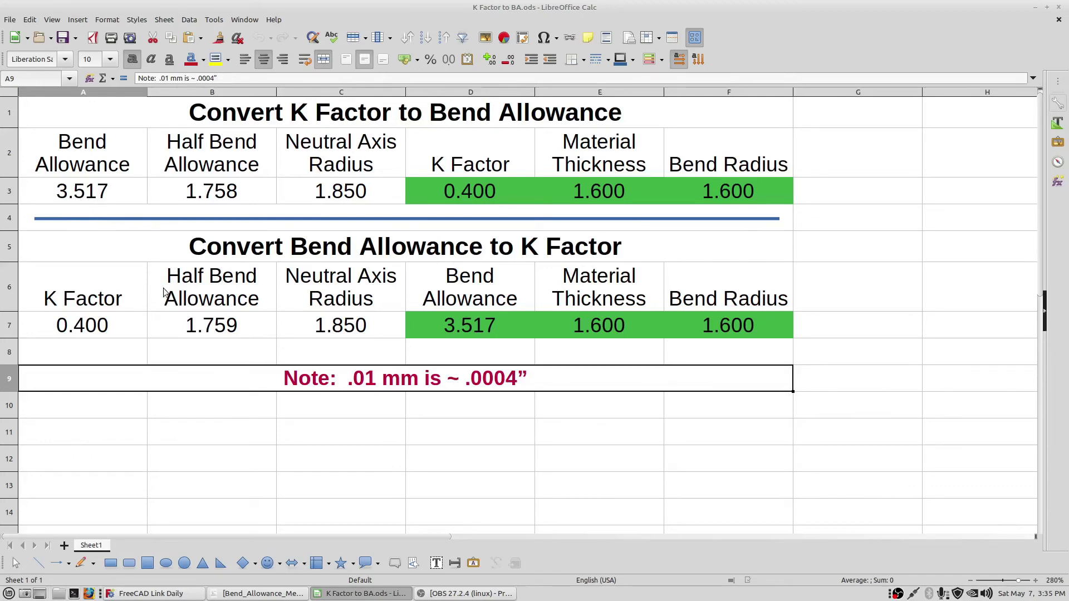
{"action": "left_click", "coordinate": [353, 592]}
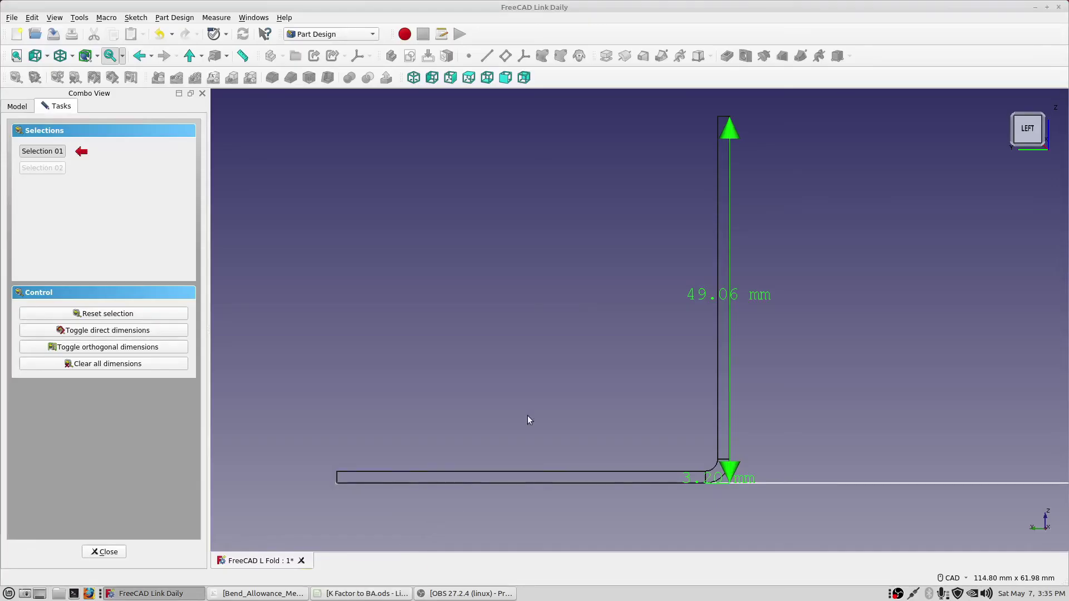
Close the measuring task, then restart Measure Linear and clear the leftover 49.06 mm dimension
{"action": "left_click", "coordinate": [101, 552]}
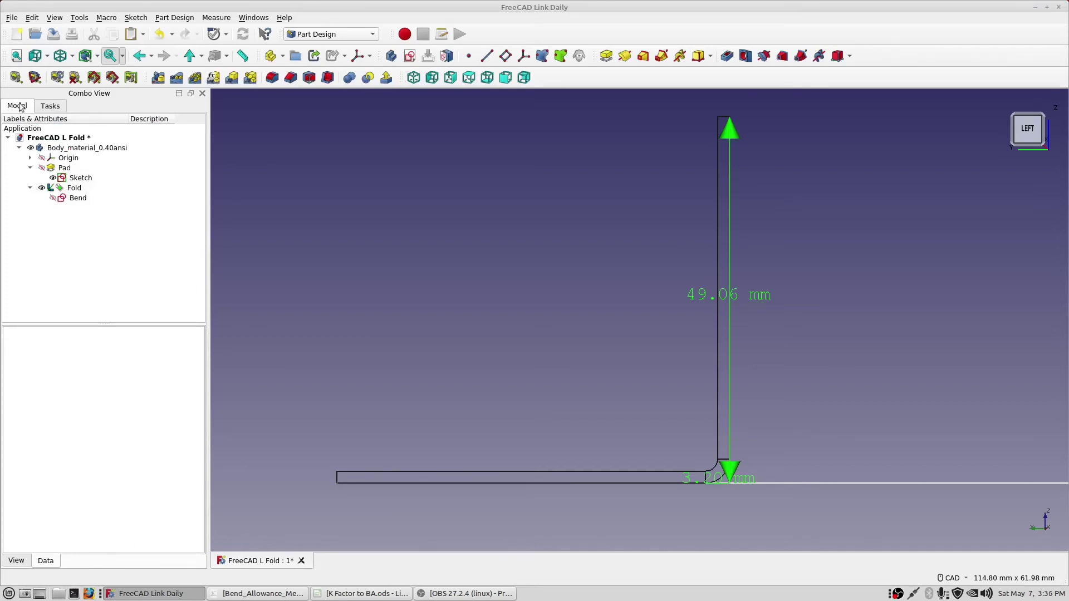
{"action": "left_click", "coordinate": [50, 106]}
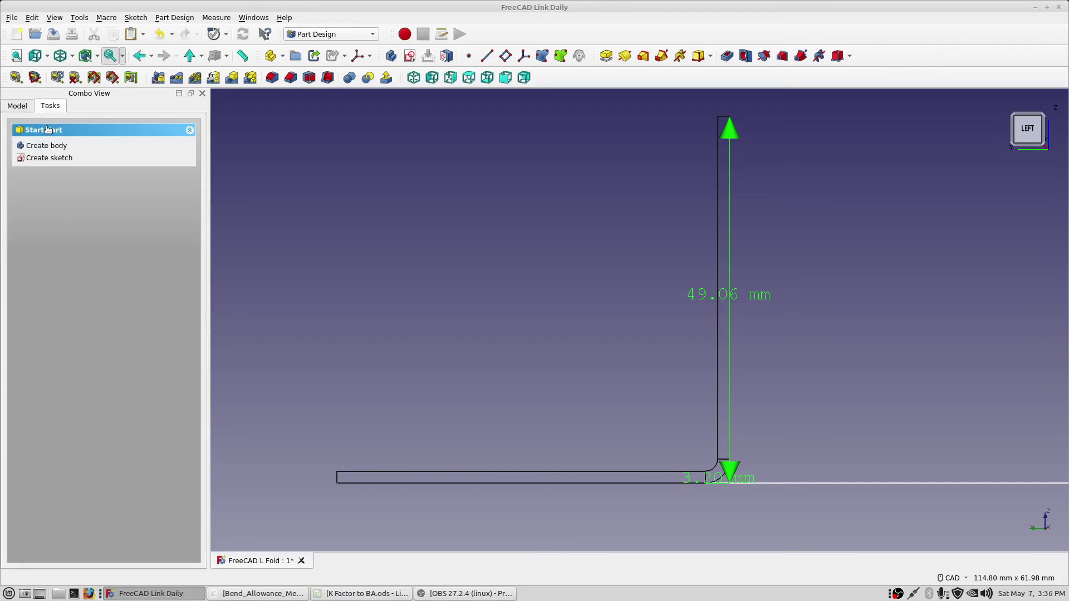
{"action": "left_click", "coordinate": [20, 106]}
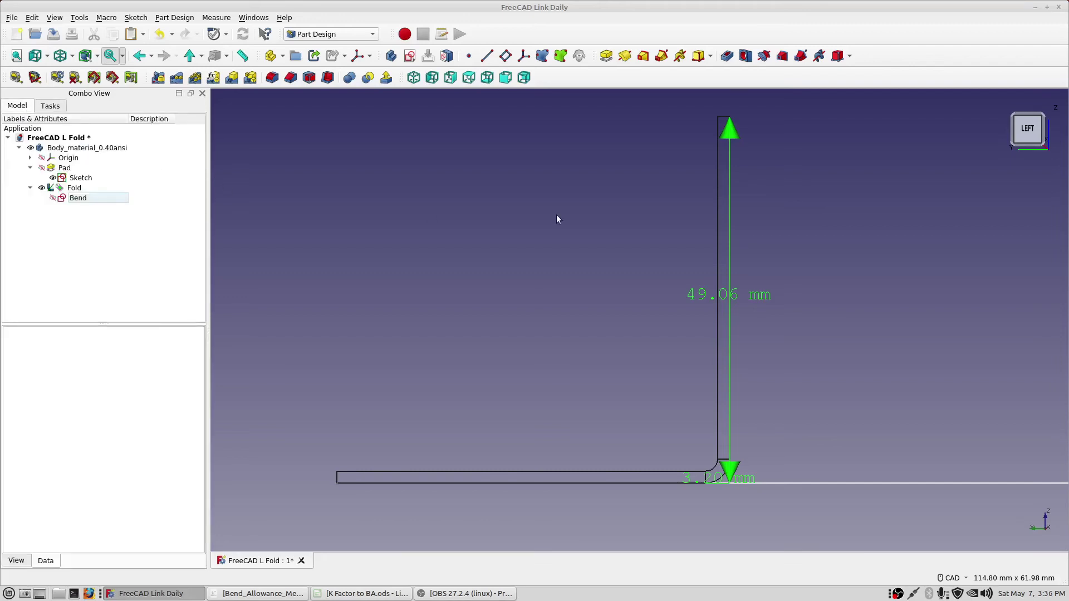
{"action": "left_click", "coordinate": [15, 80]}
{"action": "left_click", "coordinate": [108, 363]}
Set the Fold's Position to backward, recompute, and view the Bend sketch's properties
{"action": "left_click", "coordinate": [108, 551]}
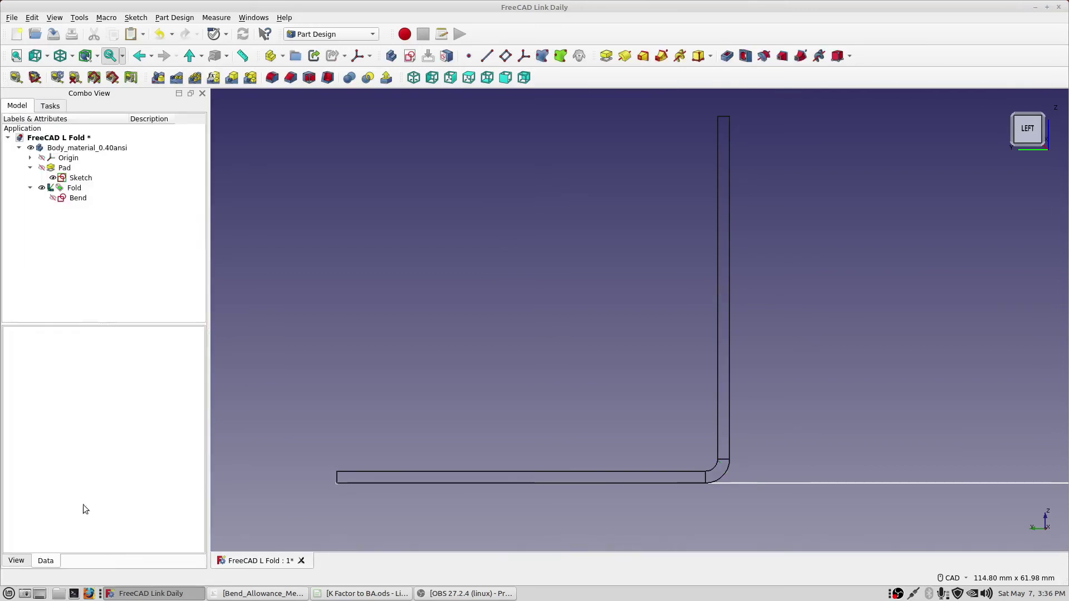
{"action": "left_click", "coordinate": [74, 190]}
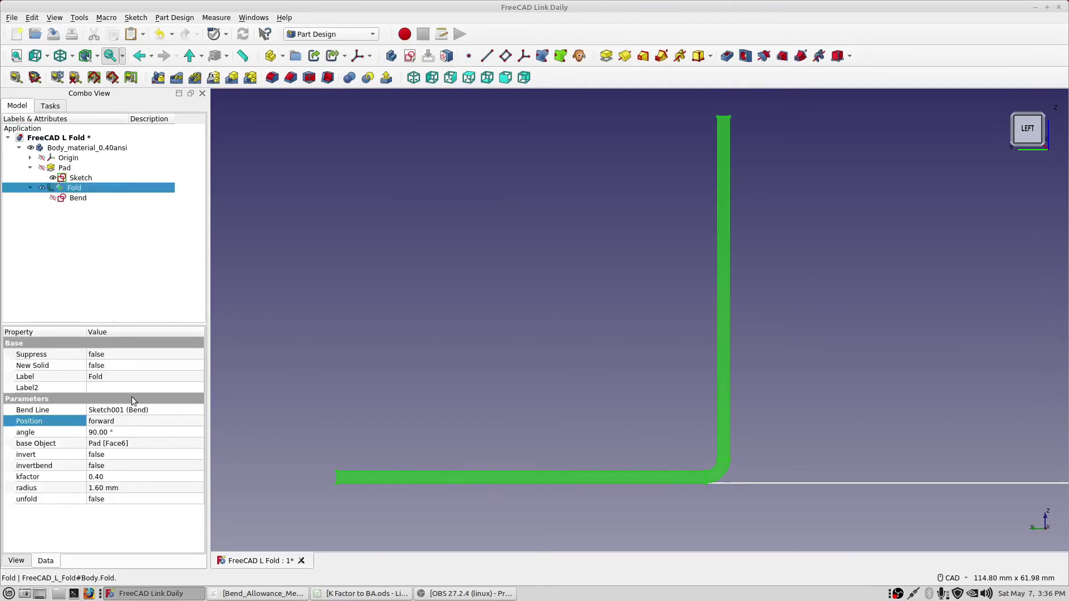
{"action": "left_click", "coordinate": [198, 425]}
{"action": "left_click", "coordinate": [198, 425]}
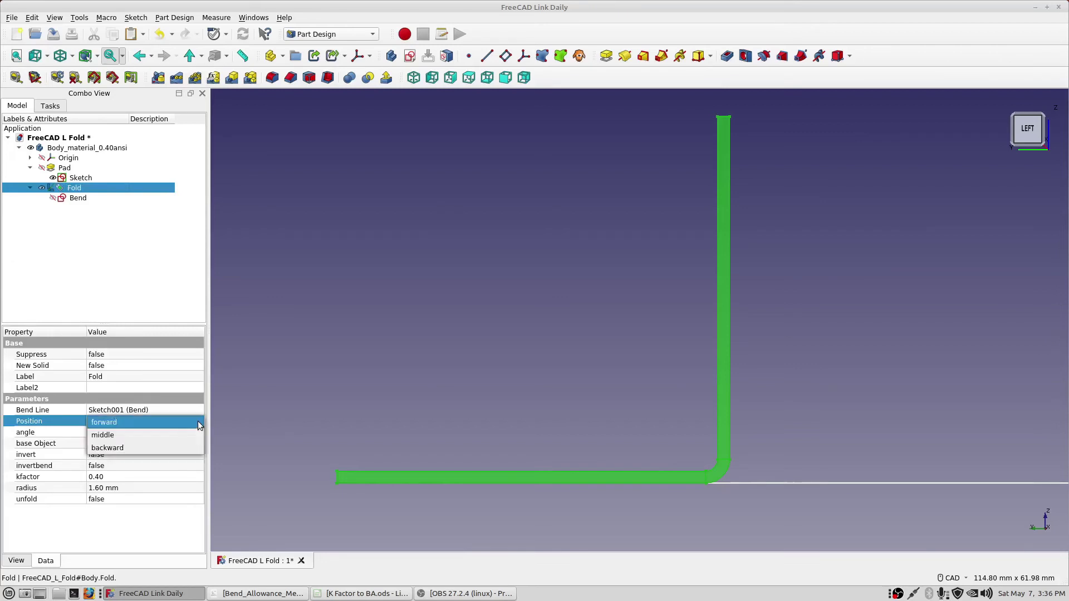
{"action": "left_click", "coordinate": [196, 448]}
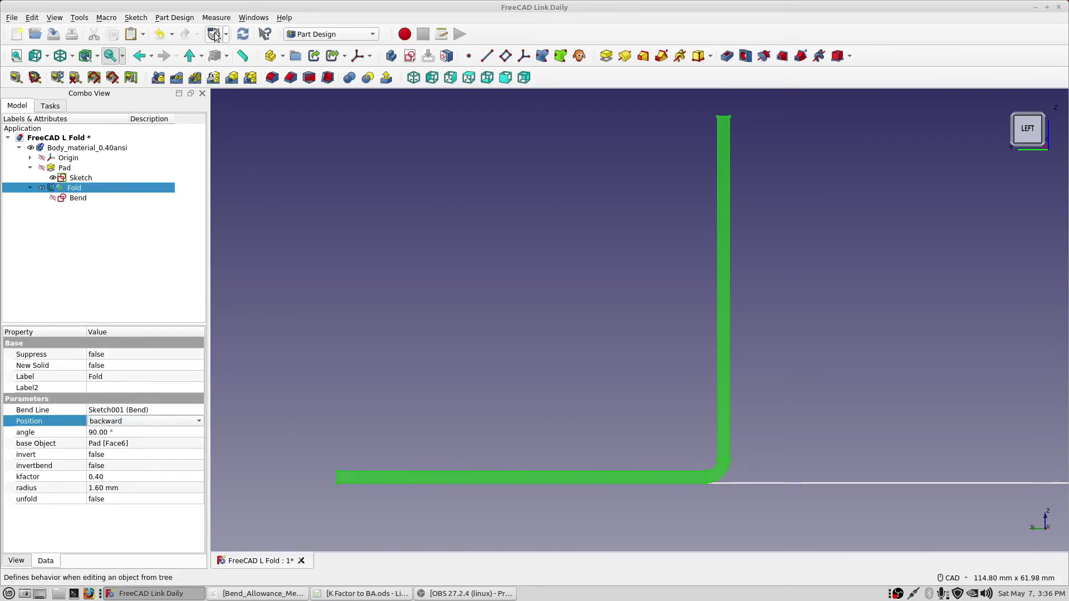
{"action": "left_click", "coordinate": [321, 178]}
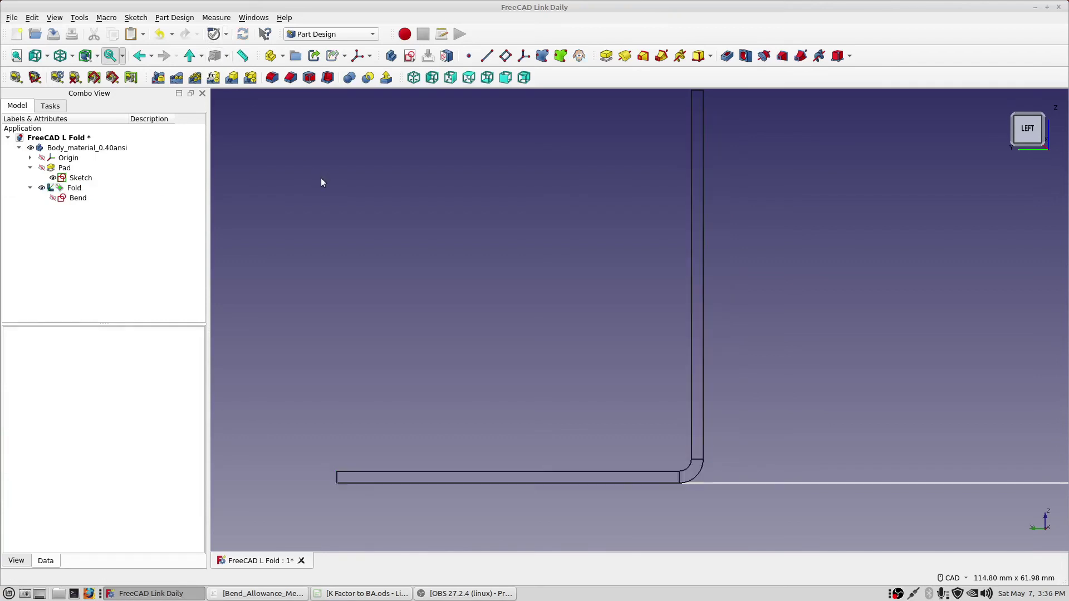
{"action": "left_click", "coordinate": [79, 197]}
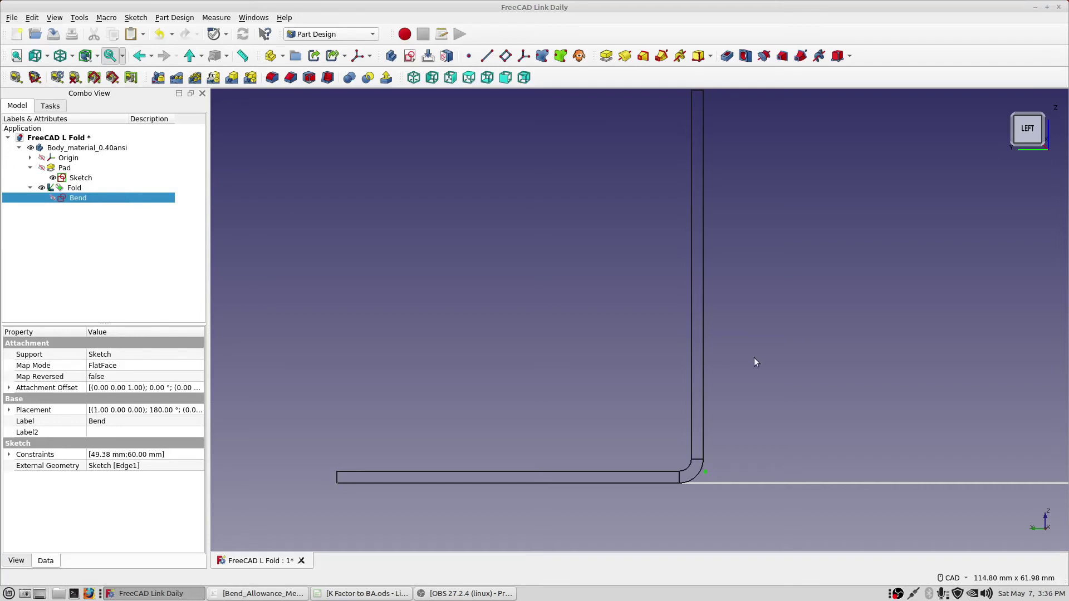
Measure the backward fold's horizontal flange at 49.06 mm, then clear that dimension
{"action": "middle_click_drag", "start_coordinate": [753, 362], "coordinate": [752, 372]}
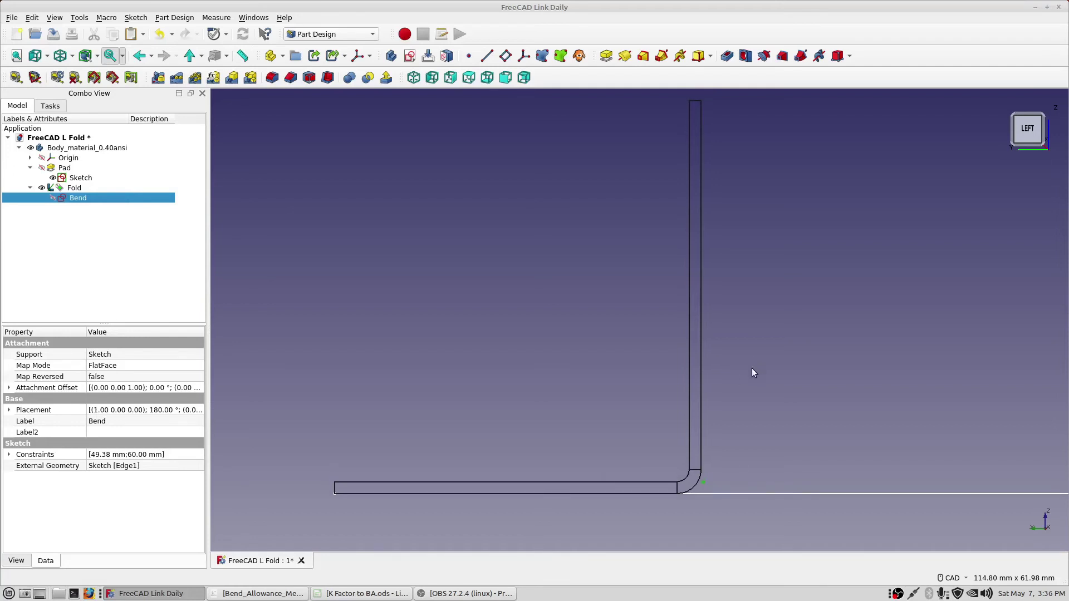
{"action": "left_click", "coordinate": [17, 77]}
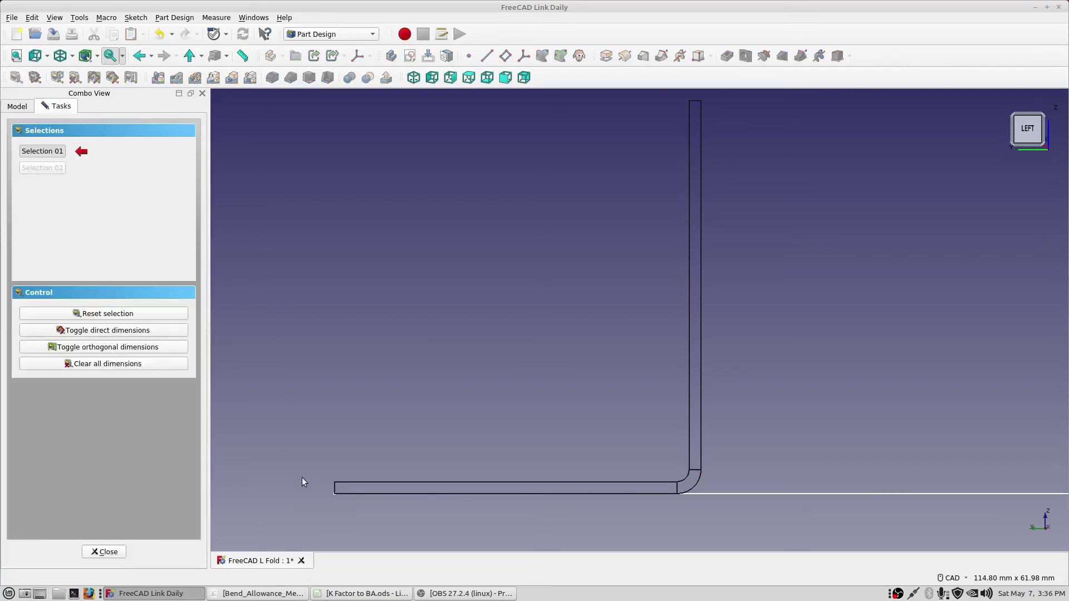
{"action": "left_click", "coordinate": [334, 494]}
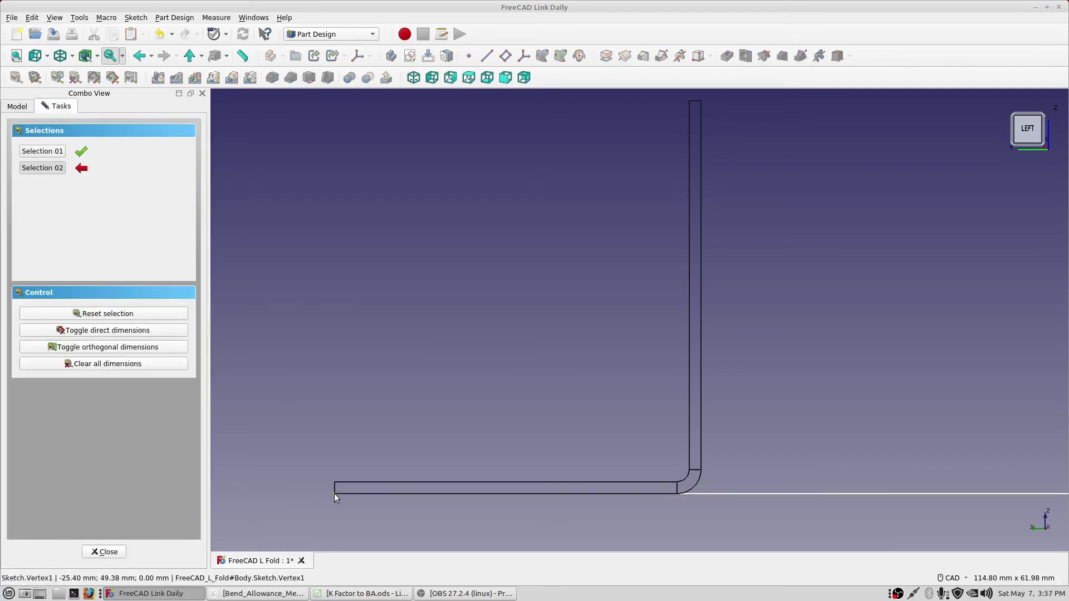
{"action": "left_click", "coordinate": [701, 469]}
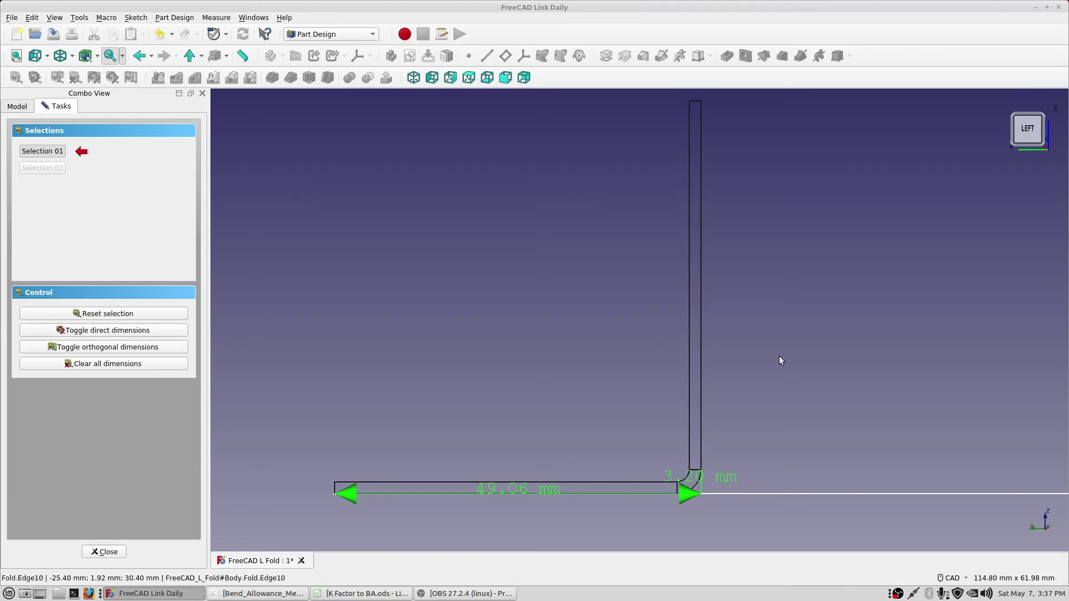
{"action": "left_click", "coordinate": [159, 365]}
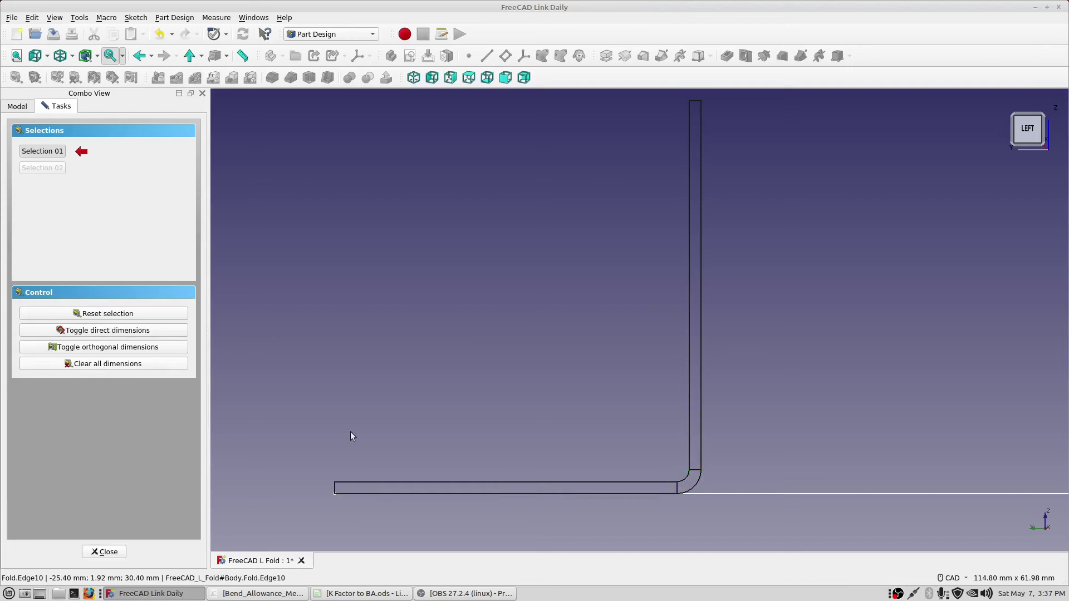
Measure the vertical flange from bend corner to top at 52.58 mm and close the measuring task
{"action": "left_click", "coordinate": [678, 494]}
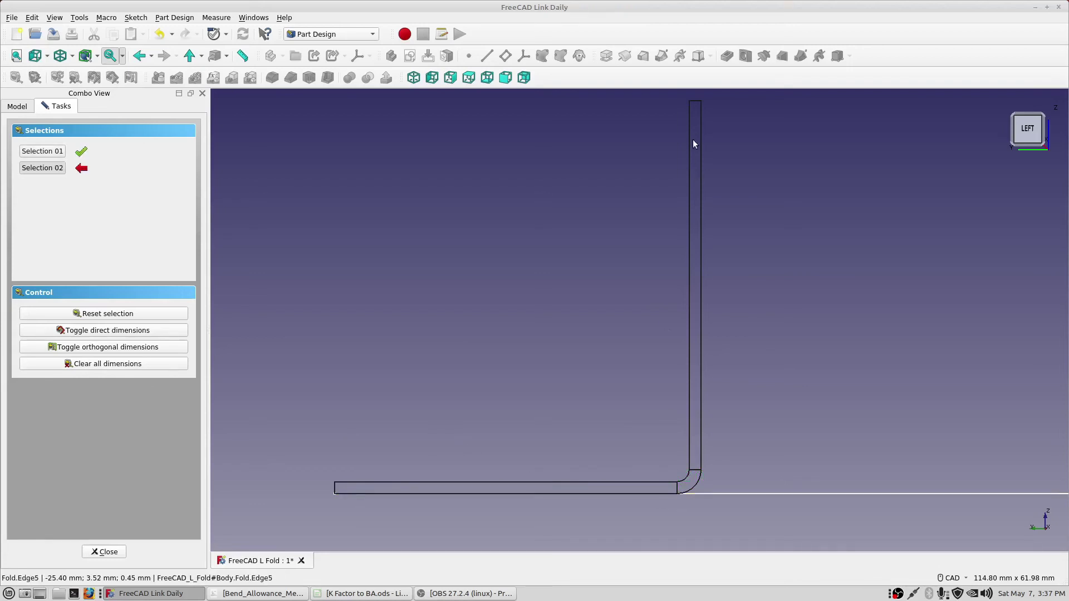
{"action": "left_click", "coordinate": [702, 103]}
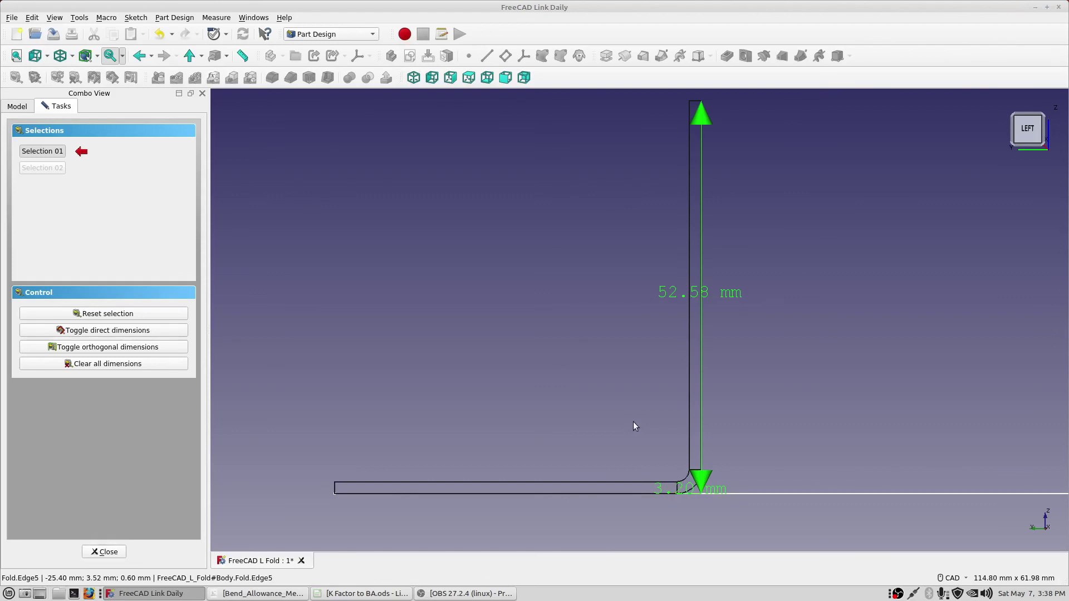
{"action": "left_click", "coordinate": [105, 552]}
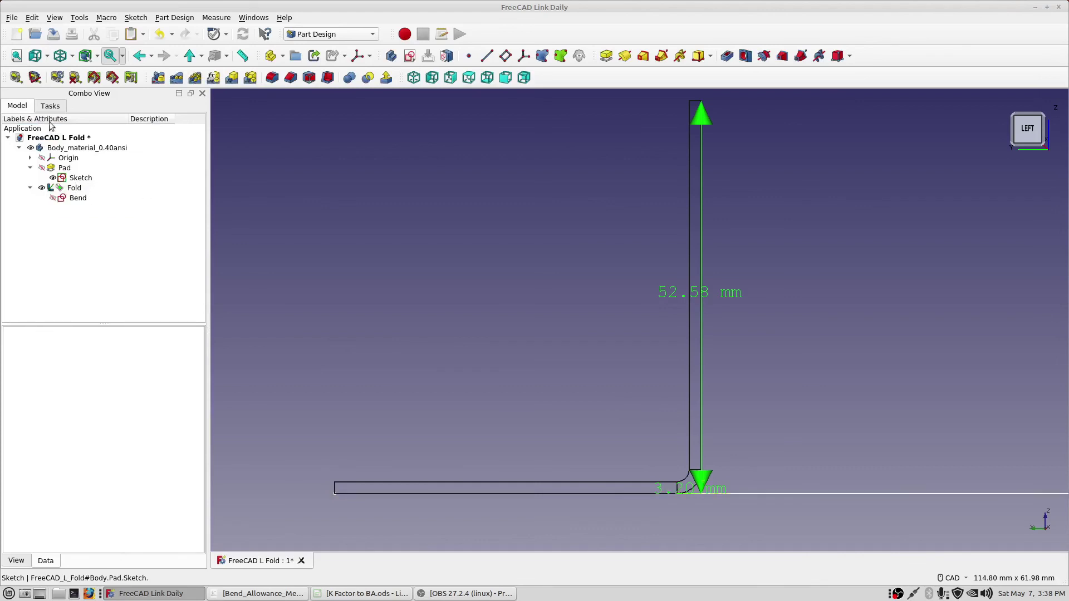
Reopen the measuring task to clear all dimensions, then close it
{"action": "left_click", "coordinate": [17, 80]}
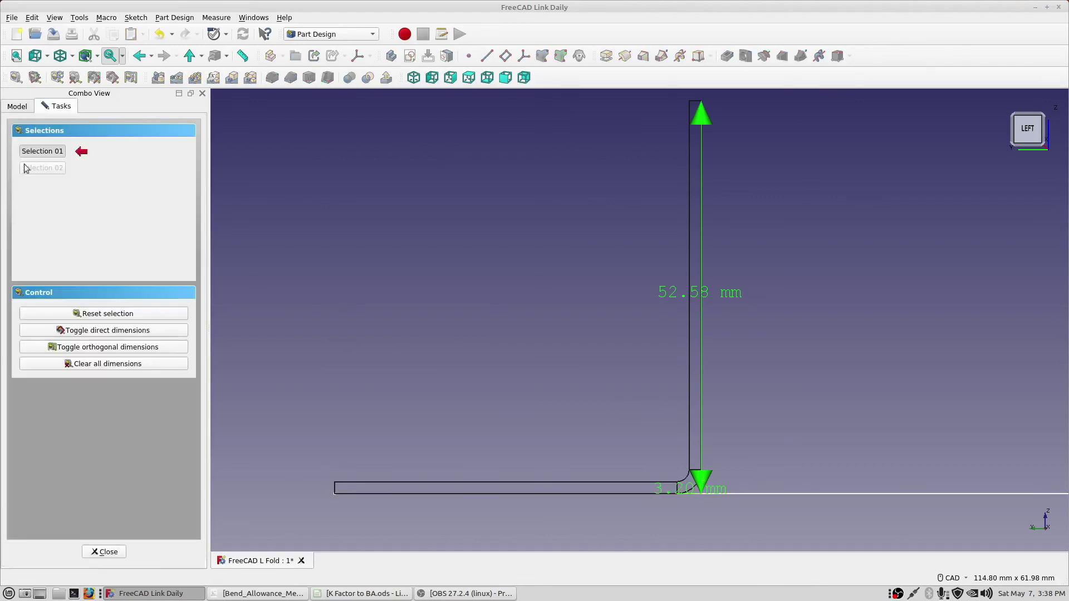
{"action": "left_click", "coordinate": [93, 363]}
{"action": "left_click", "coordinate": [106, 551]}
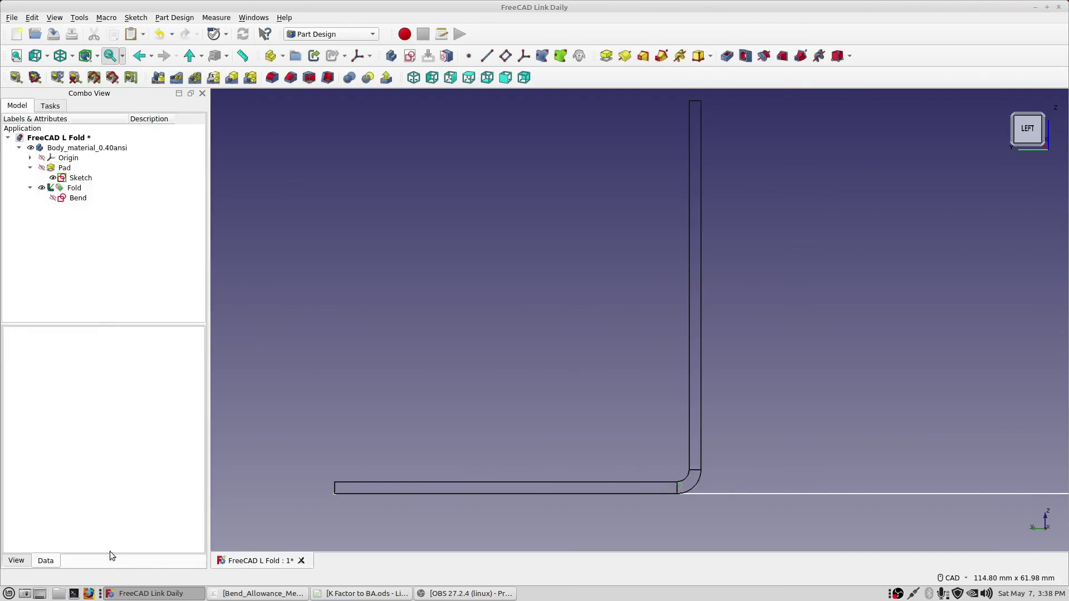
Set the Fold's Position back to middle and recompute the part
{"action": "left_click", "coordinate": [81, 189]}
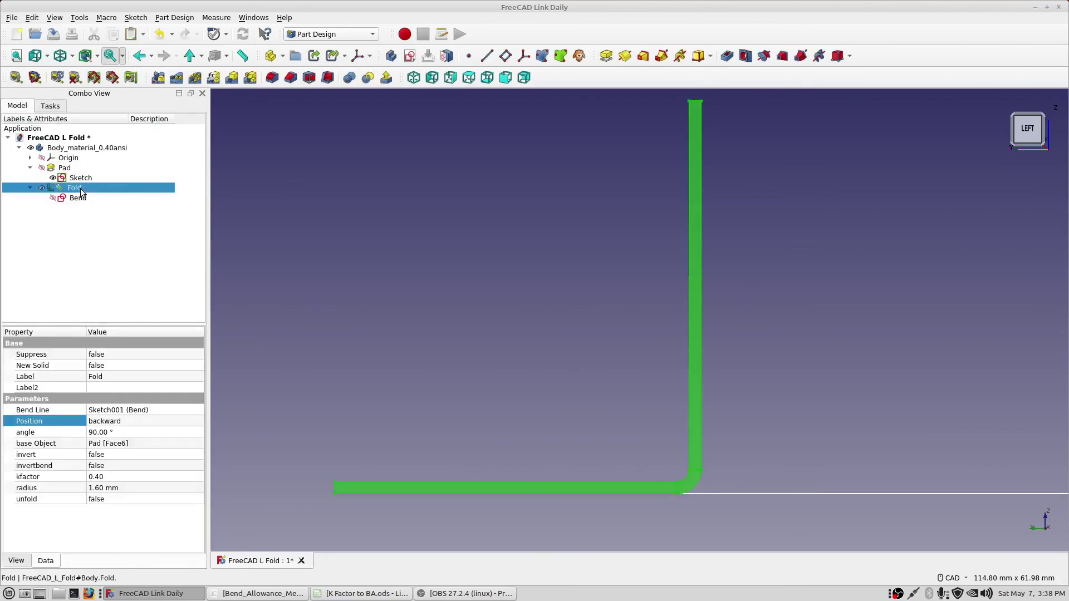
{"action": "left_click", "coordinate": [192, 422]}
{"action": "left_click", "coordinate": [195, 420]}
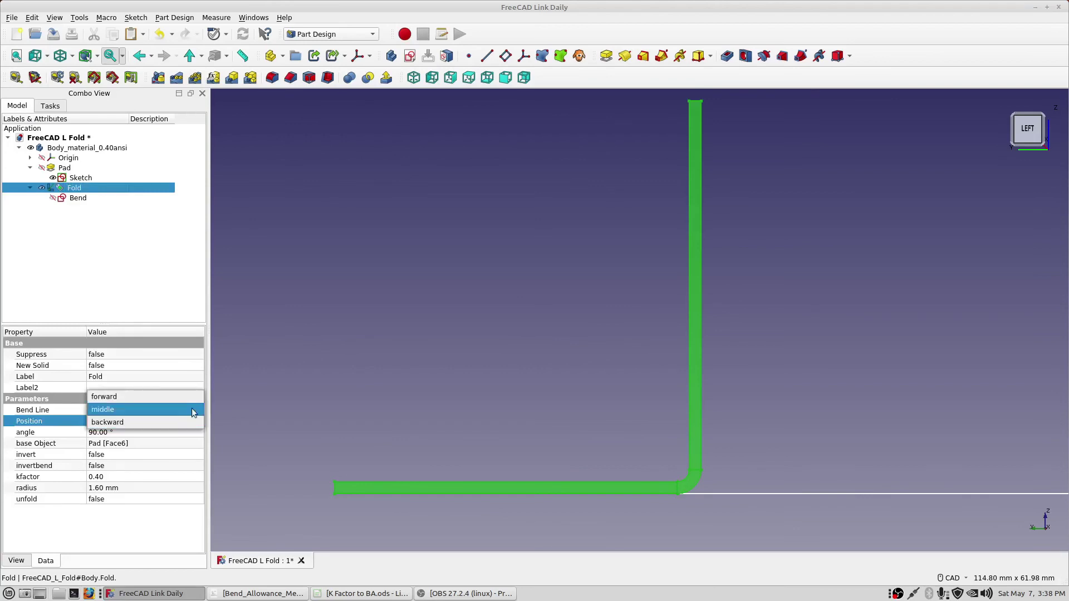
{"action": "left_click", "coordinate": [189, 406]}
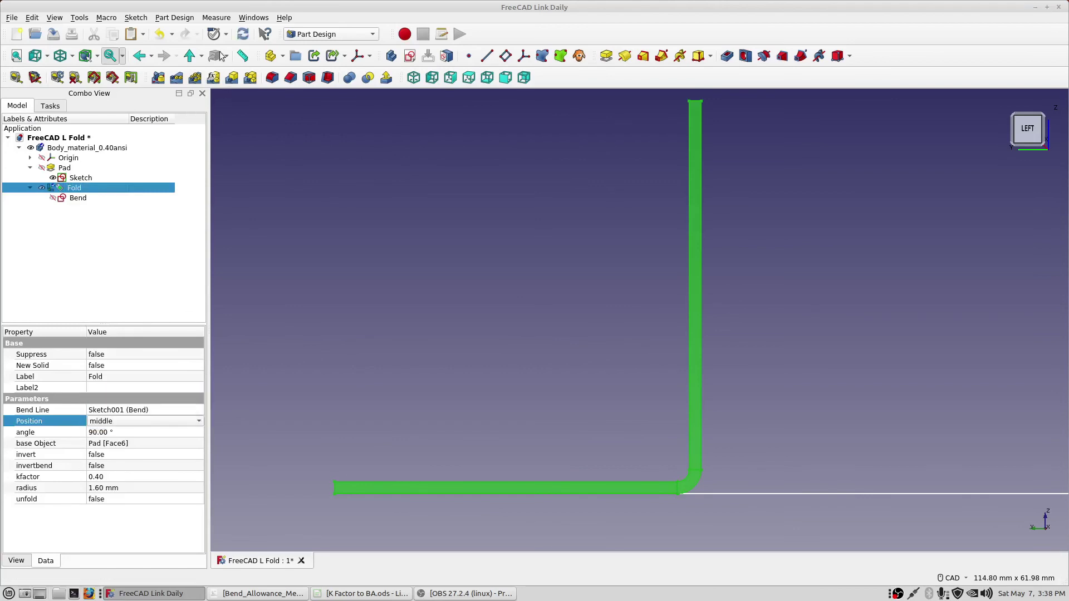
{"action": "left_click", "coordinate": [242, 35]}
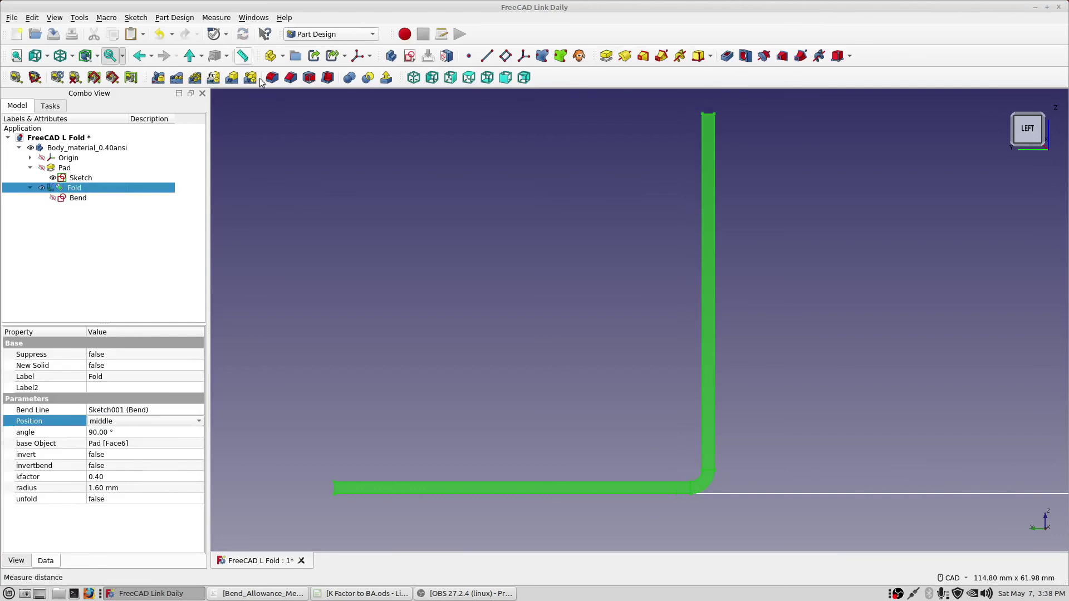
{"action": "left_click", "coordinate": [640, 406]}
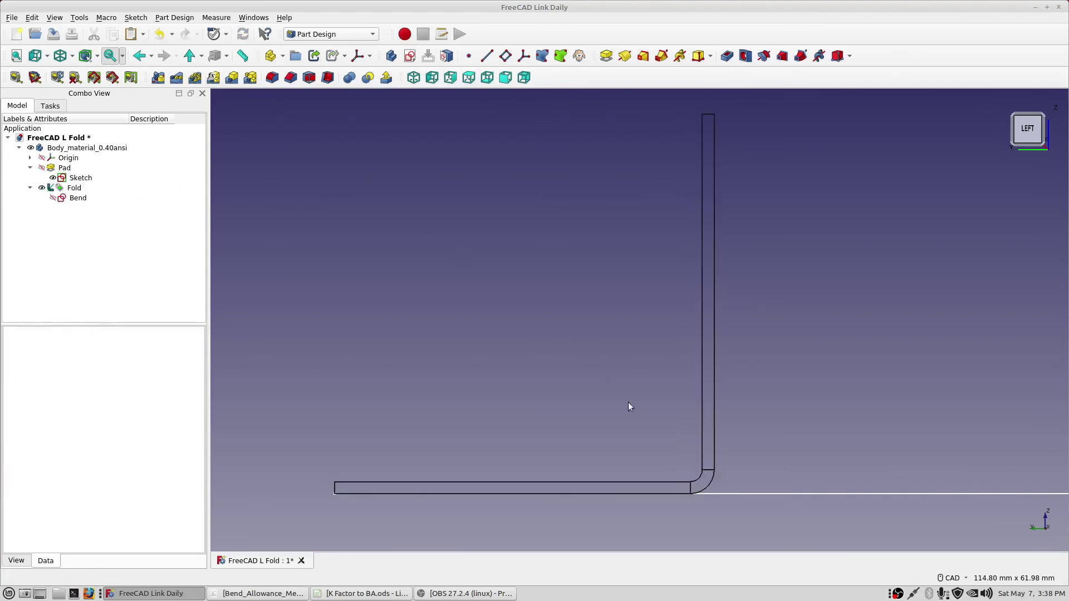
{"action": "left_click", "coordinate": [82, 198]}
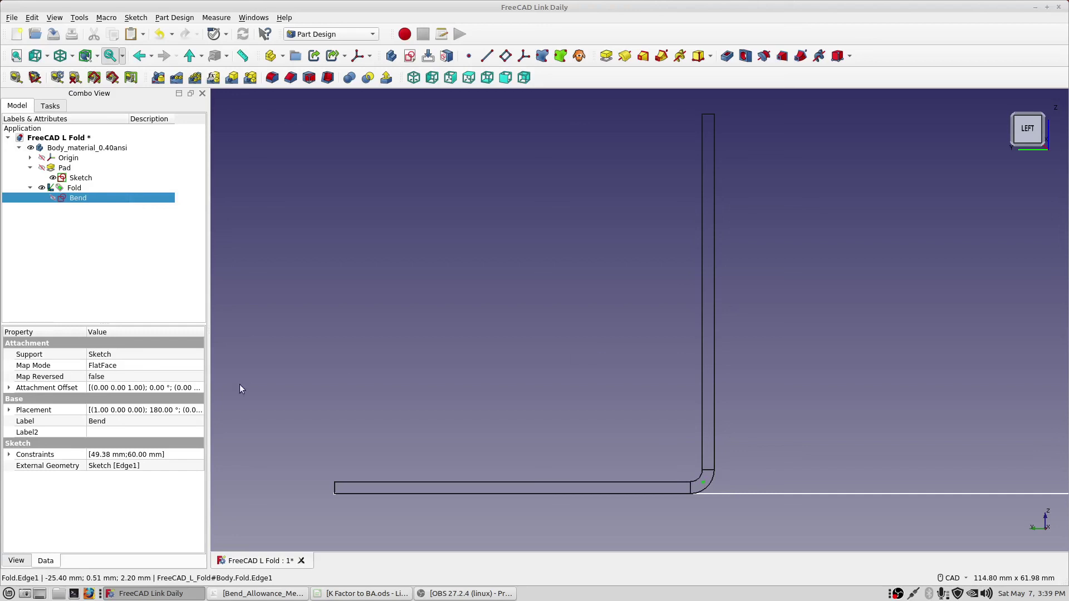
{"action": "left_click", "coordinate": [81, 189]}
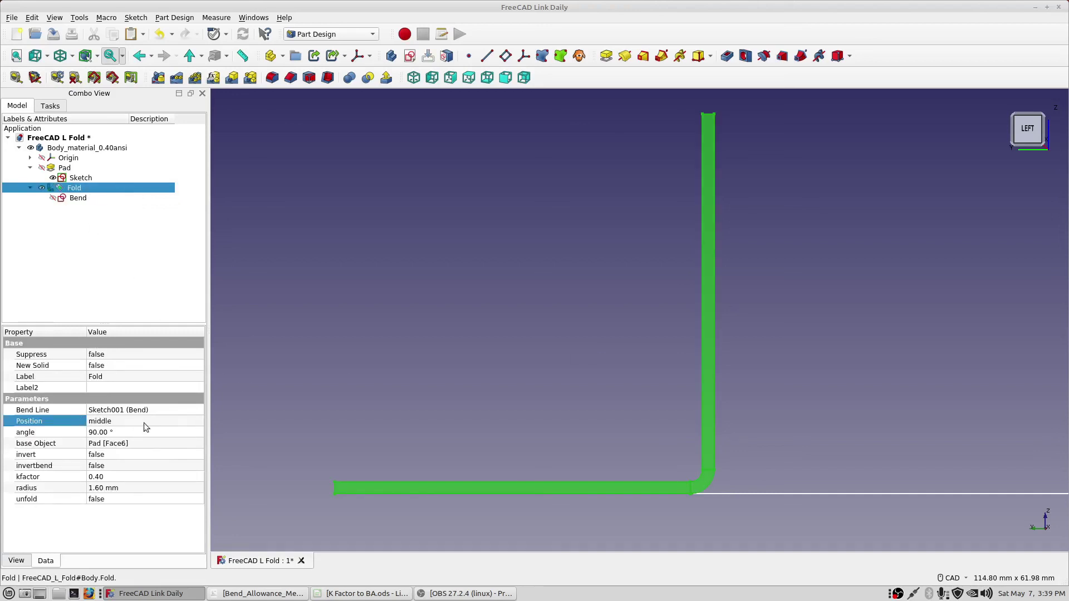
{"action": "left_click", "coordinate": [197, 422]}
{"action": "left_click", "coordinate": [198, 423]}
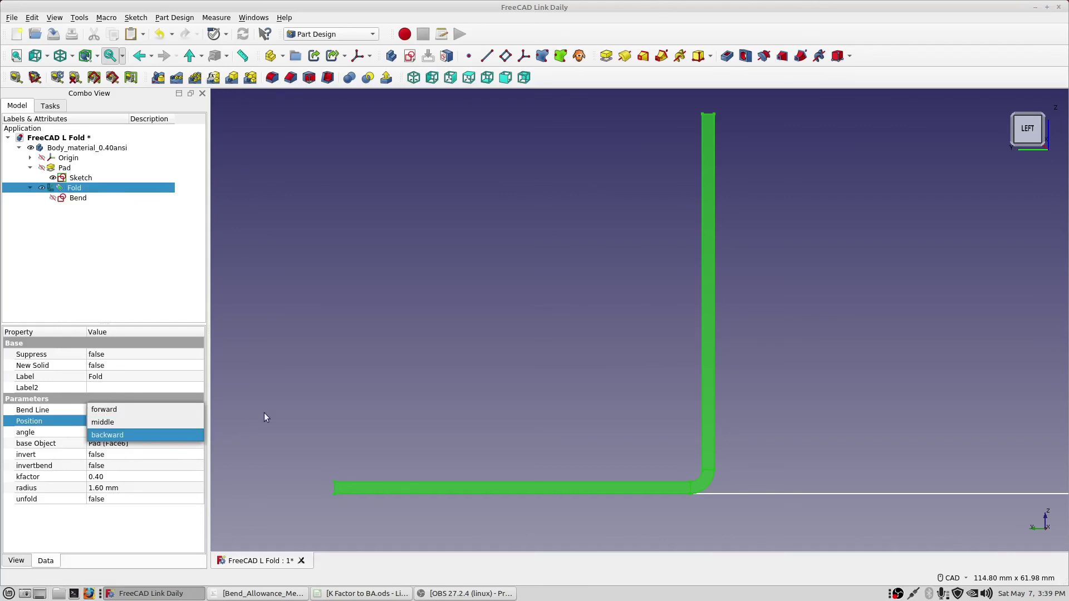
{"action": "key", "text": "Up"}
{"action": "key", "text": "Return"}
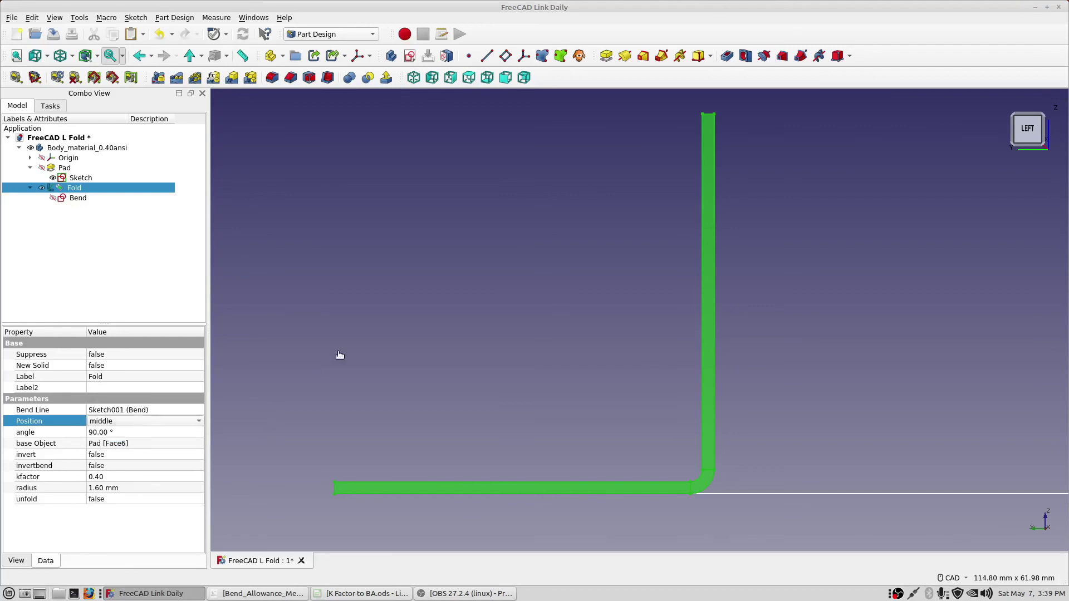
{"action": "left_click", "coordinate": [338, 352]}
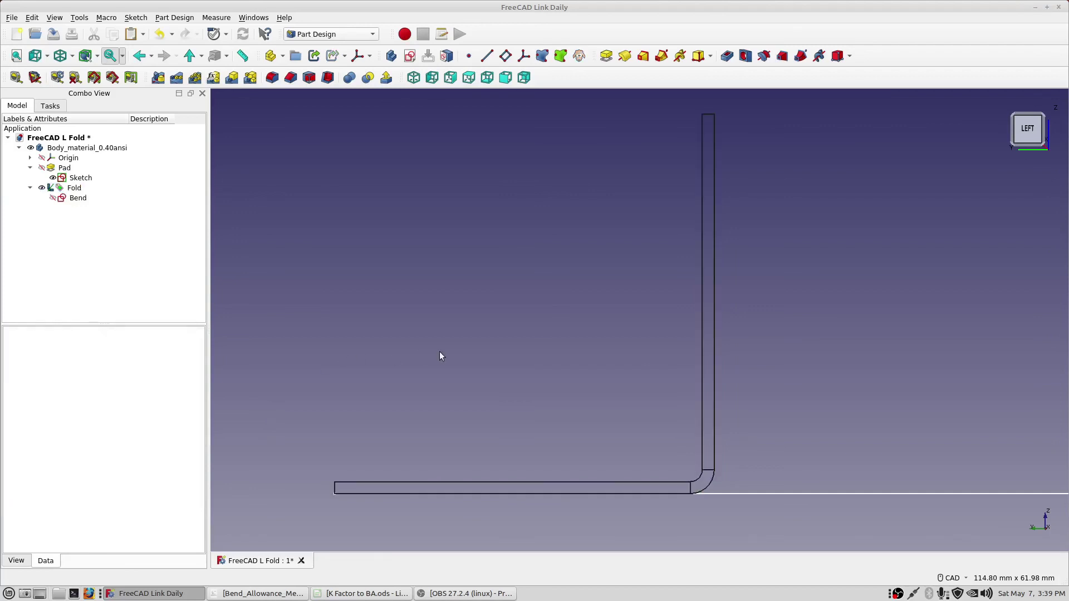